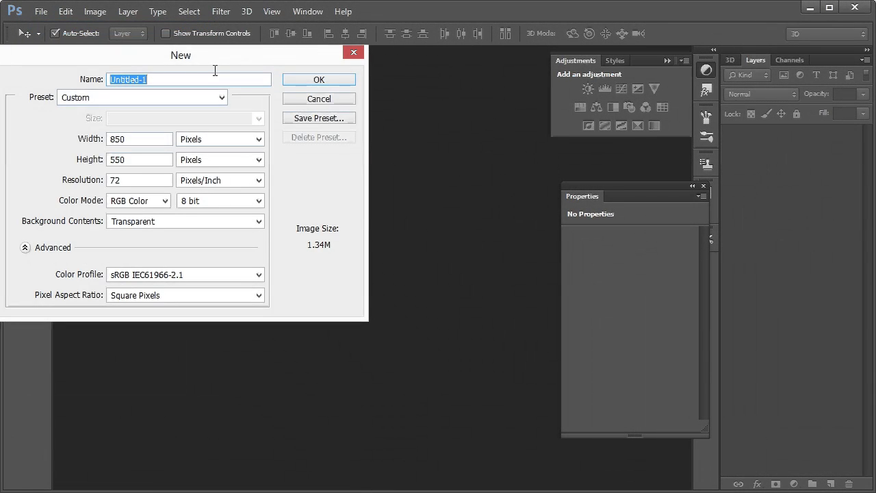
# - Create a new 850 × 550 px transparent document
pyautogui.moveTo(216, 67); pyautogui.dragTo(364, 118)
pyautogui.click(270, 191)
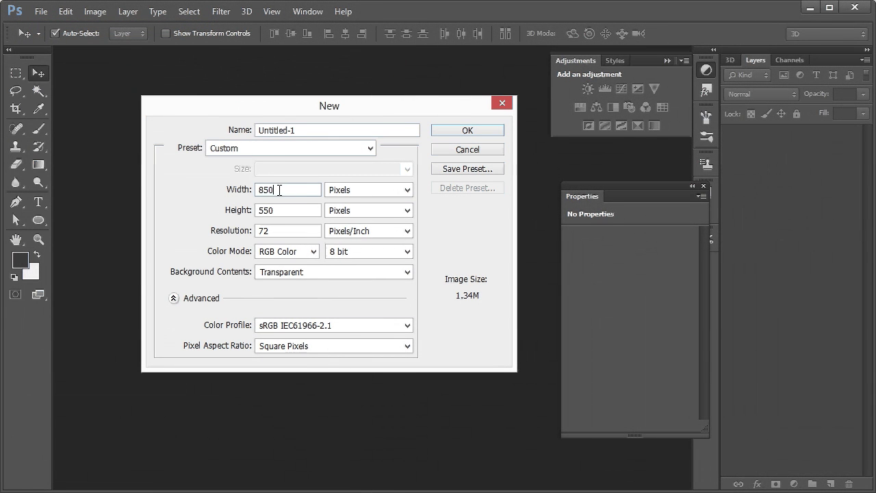
pyautogui.doubleClick(266, 211)
pyautogui.write('550')
pyautogui.click(486, 132)
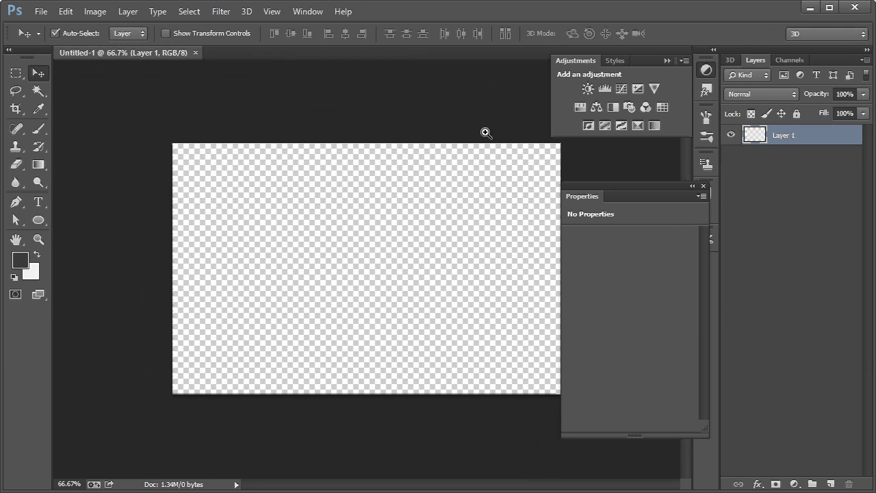
# - Zoom the canvas to 100%, collapse the Adjustments panel and close Properties
pyautogui.click(40, 238)
pyautogui.click(325, 198)
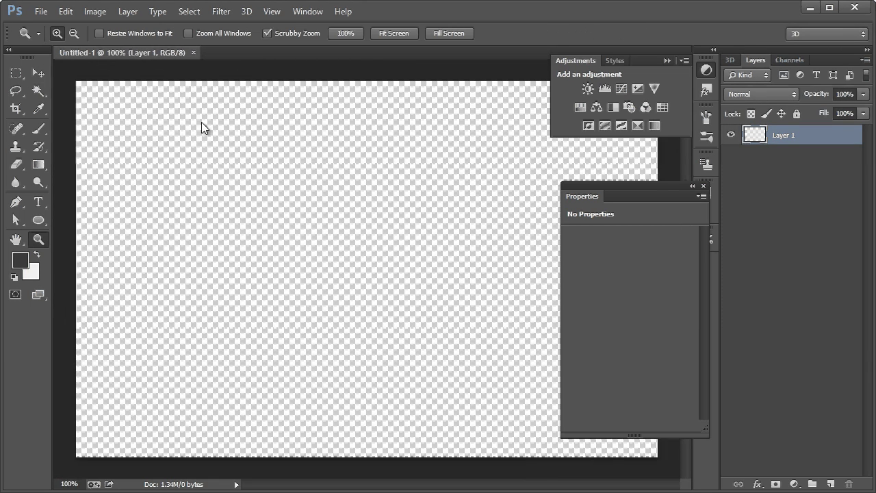
pyautogui.click(700, 65)
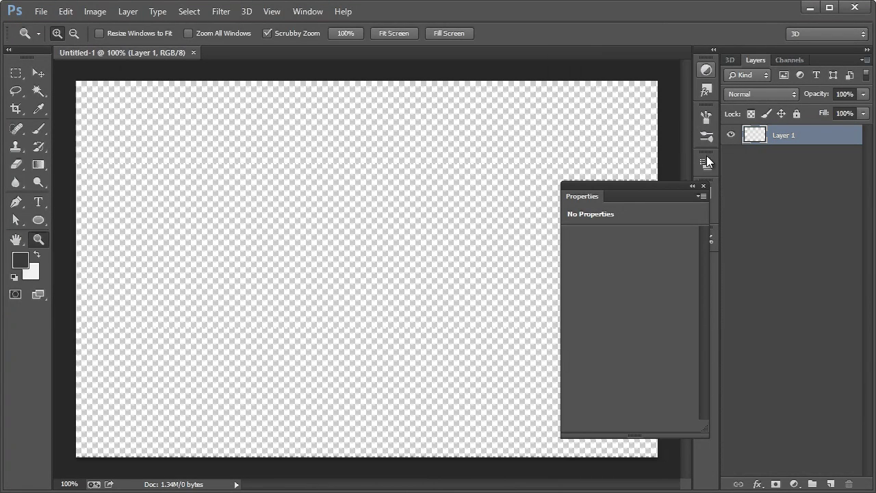
pyautogui.click(702, 186)
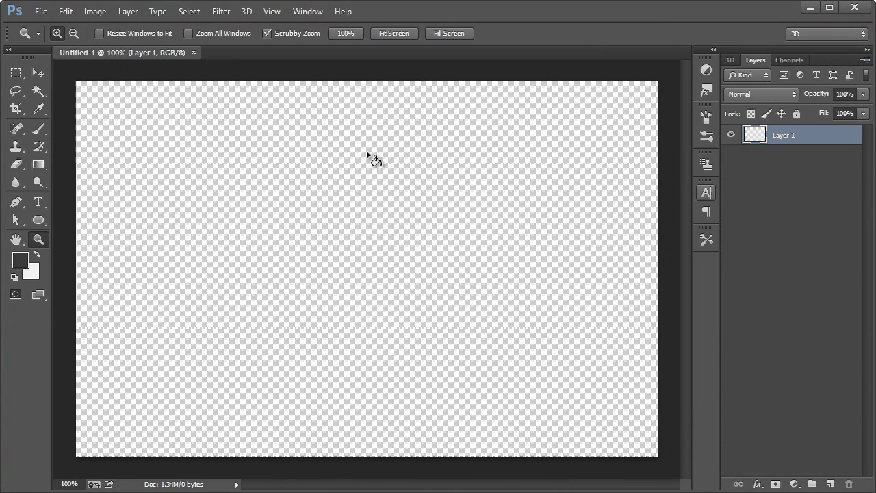
# - Fill Layer 1 with dark grey #3a3a3a using the Paint Bucket Tool
pyautogui.click(39, 167)
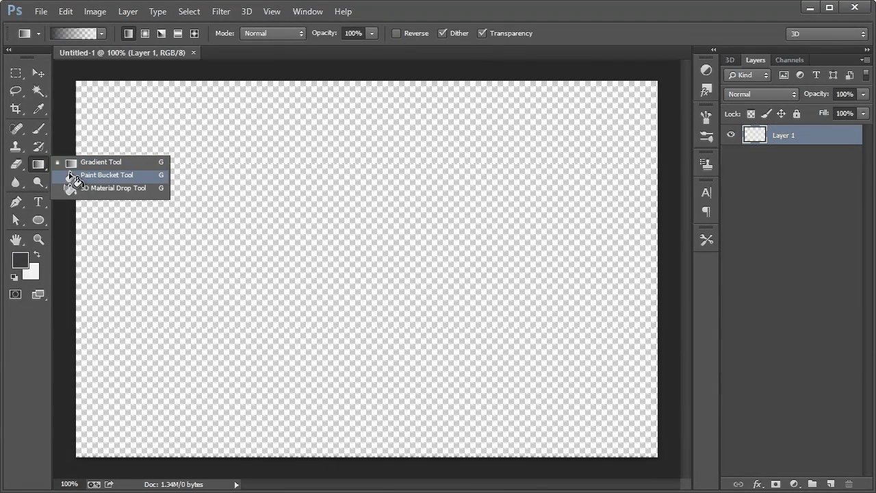
pyautogui.click(67, 173)
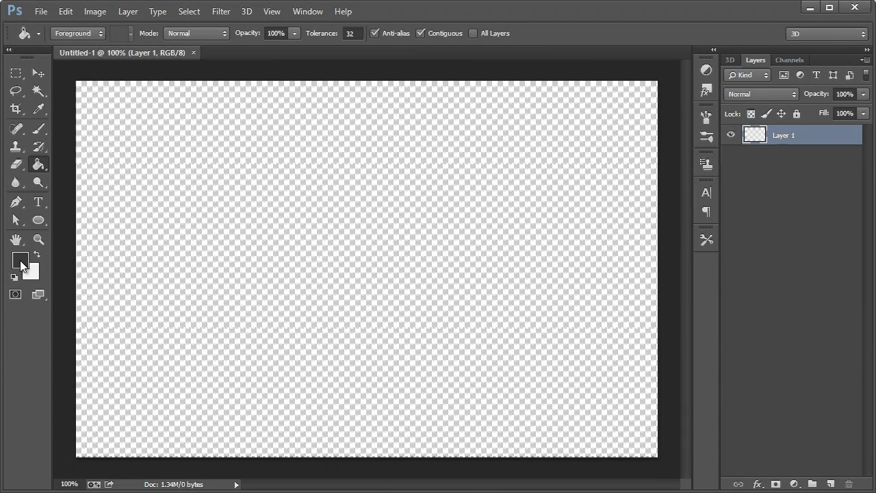
pyautogui.click(370, 244)
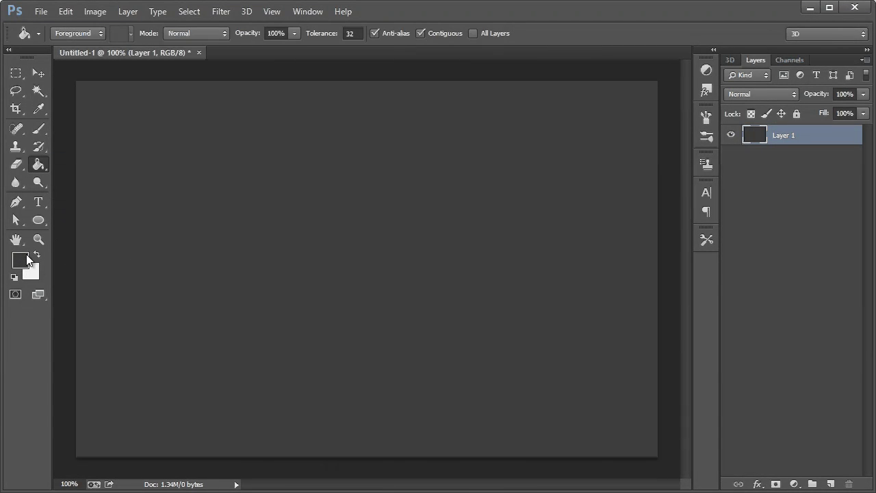
pyautogui.click(25, 259)
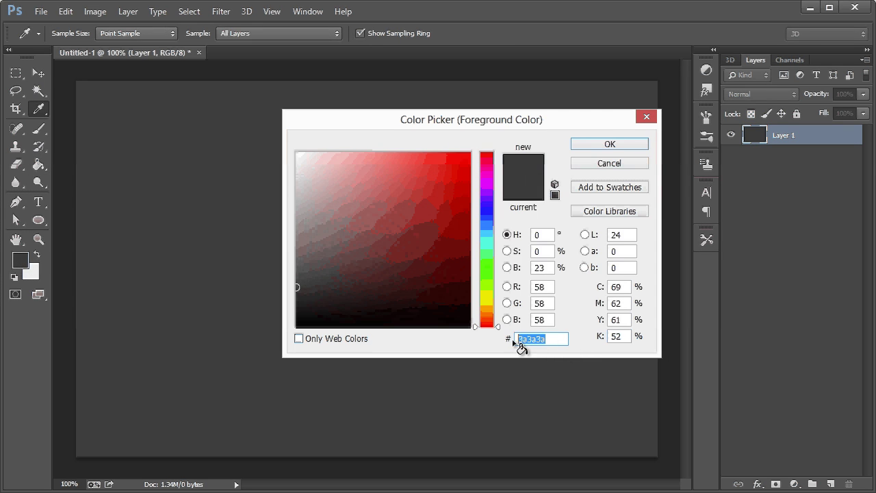
pyautogui.click(593, 164)
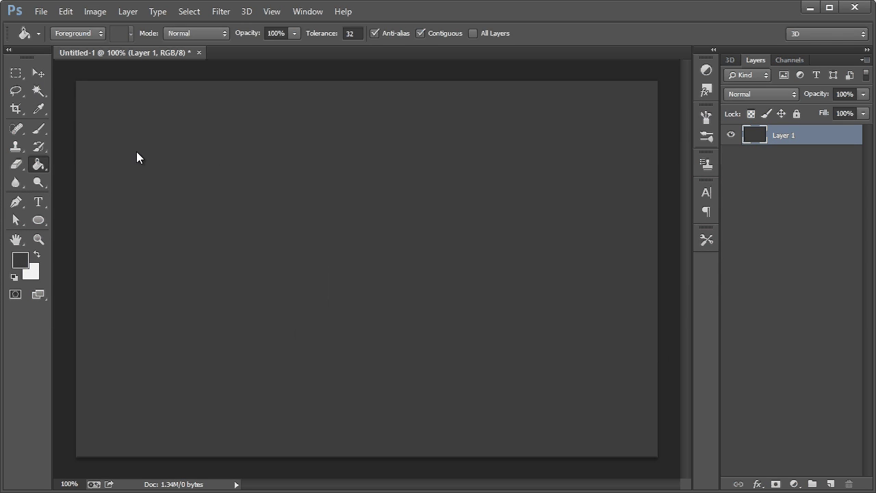
# - Draw a large circle with the Ellipse Tool in grey #656565
pyautogui.click(39, 221)
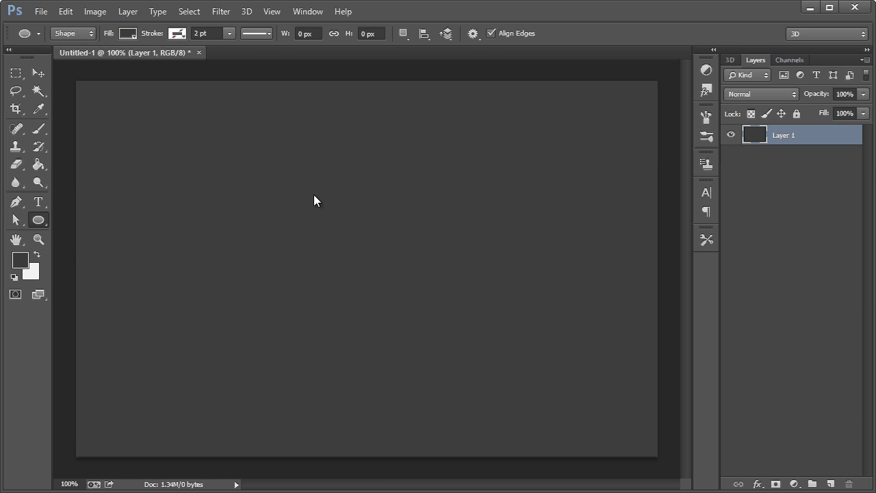
pyautogui.click(22, 260)
pyautogui.write('656565')
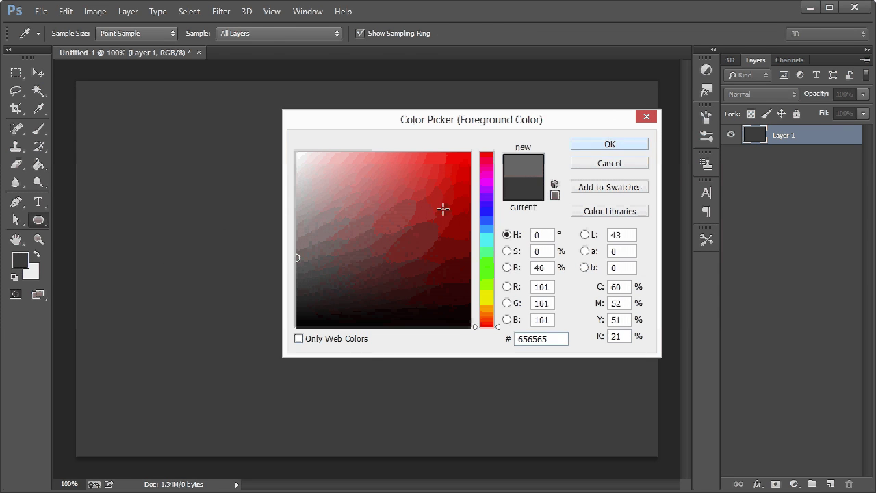
pyautogui.press('Return')
pyautogui.moveTo(364, 269); pyautogui.dragTo(441, 361)
# - Move the circle down about 25 px, left of the canvas centre
pyautogui.click(38, 72)
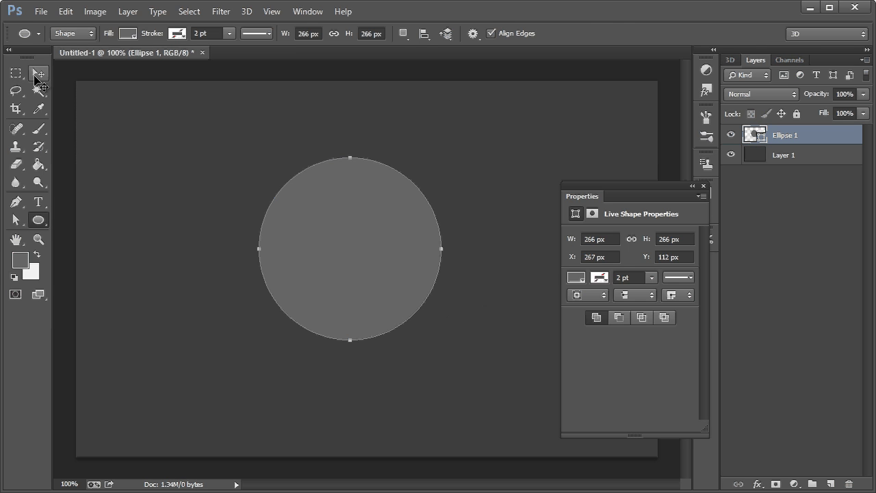
pyautogui.click(704, 185)
pyautogui.moveTo(349, 246)
pyautogui.mouseDown()
pyautogui.moveTo(351, 264)
pyautogui.moveTo(356, 256)
pyautogui.mouseUp()
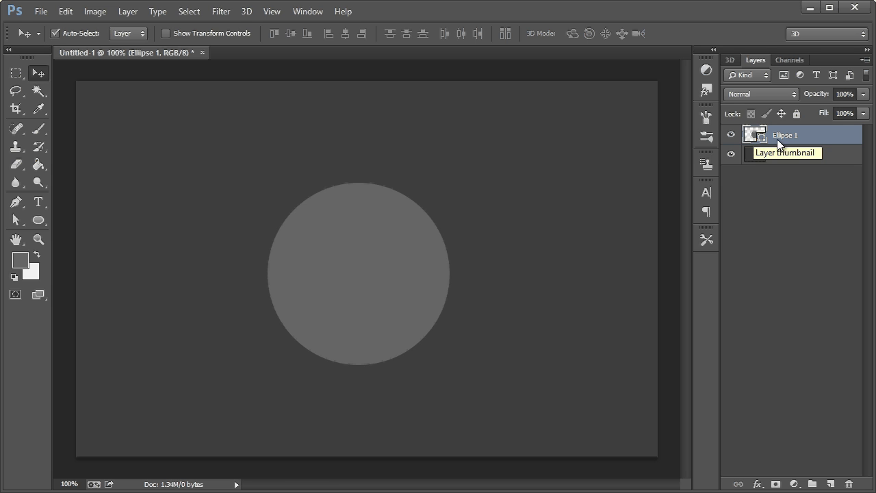
pyautogui.press('h')
pyautogui.doubleClick(828, 135)
pyautogui.moveTo(527, 134); pyautogui.dragTo(472, 134)
pyautogui.press('Escape')
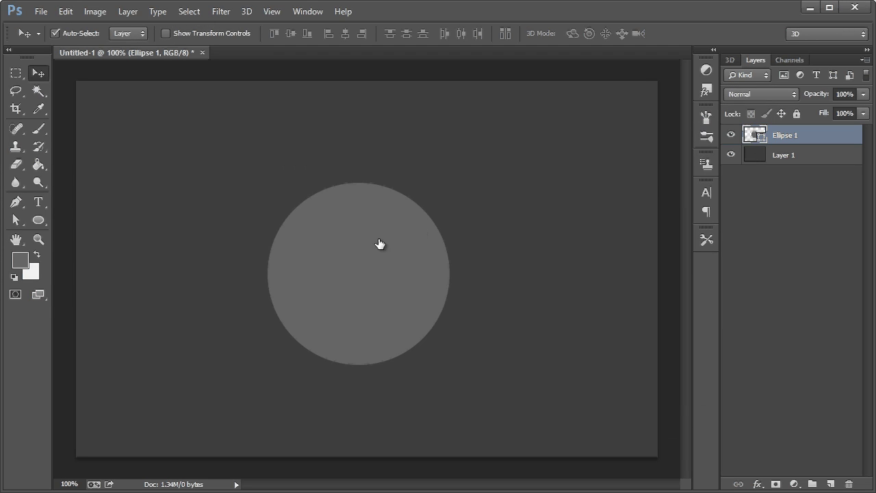
# - Change Ellipse 1's fill colour to black #000000
pyautogui.doubleClick(756, 137)
pyautogui.moveTo(322, 301); pyautogui.dragTo(244, 376)
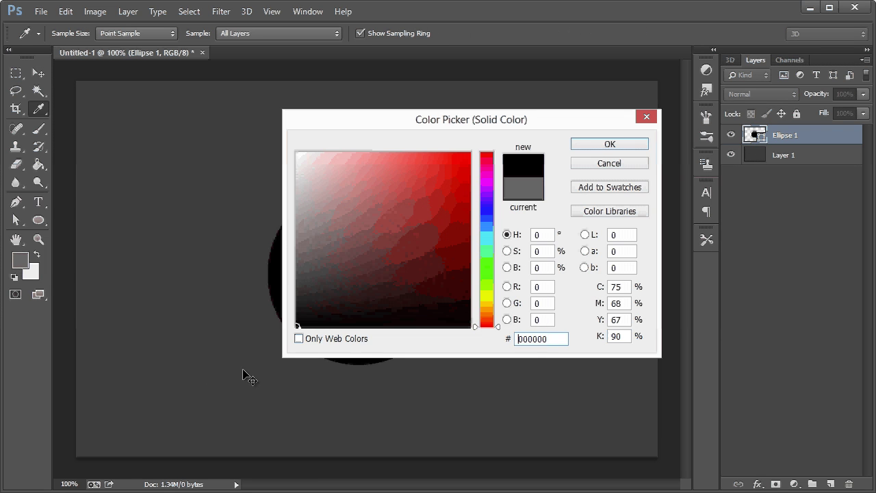
pyautogui.click(611, 144)
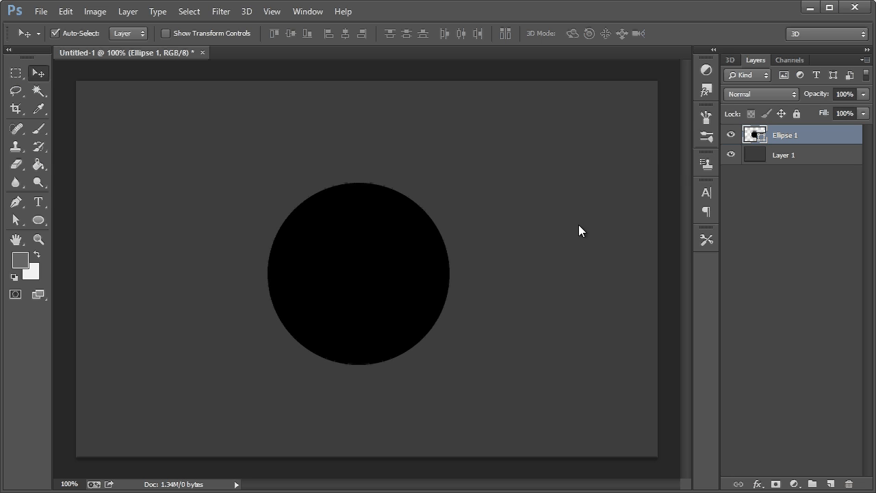
# - Duplicate Ellipse 1 and scale the copy to about 86% around its centre
pyautogui.rightClick(782, 135)
pyautogui.click(695, 6)
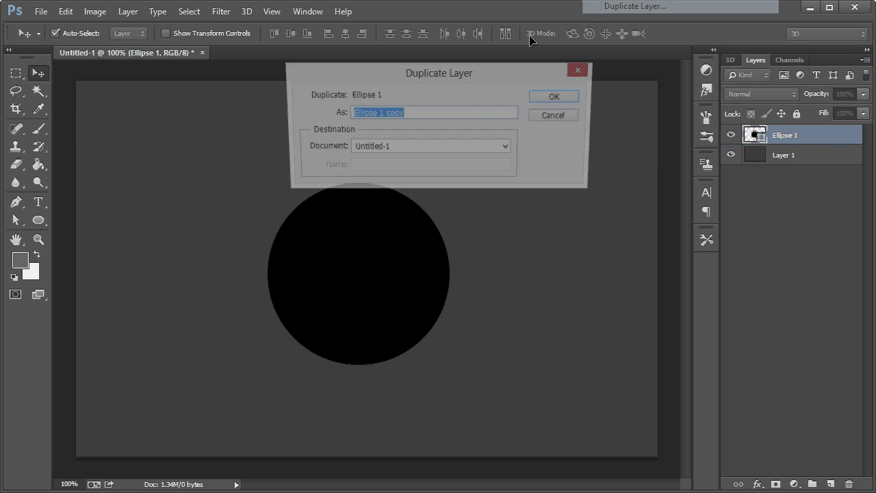
pyautogui.click(555, 96)
pyautogui.hotkey('ctrl', 't')
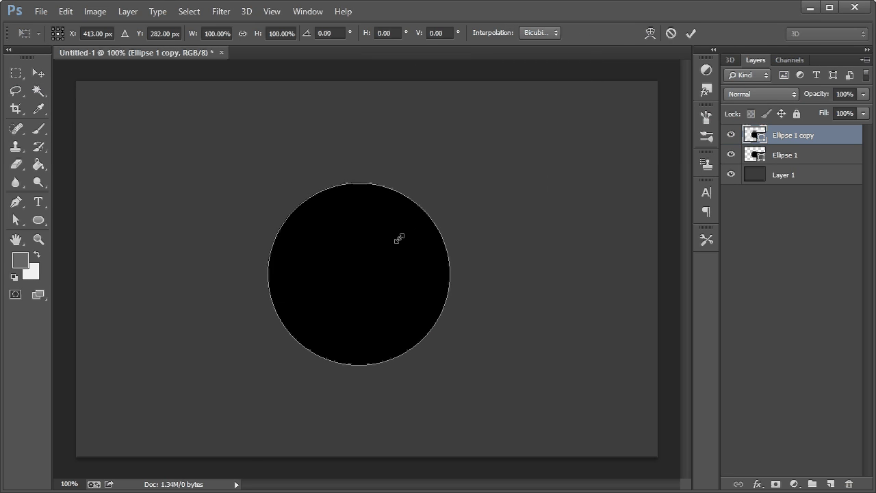
pyautogui.moveTo(442, 186); pyautogui.dragTo(428, 189)
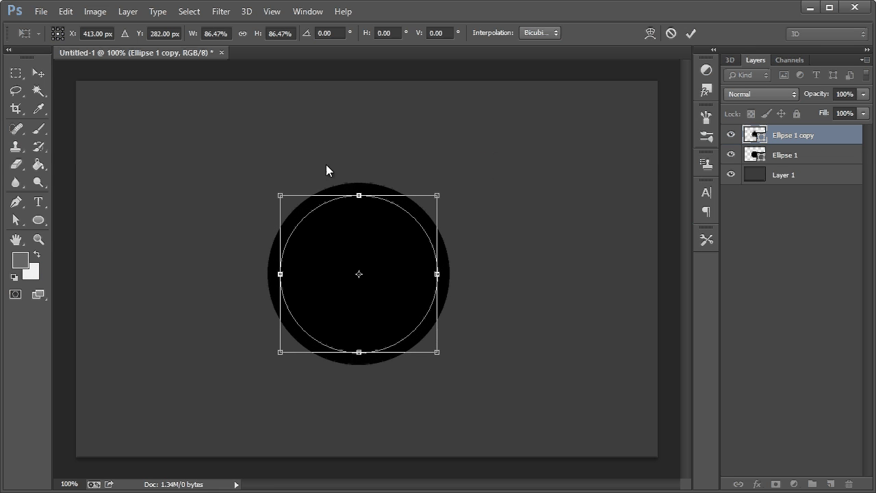
pyautogui.click(49, 81)
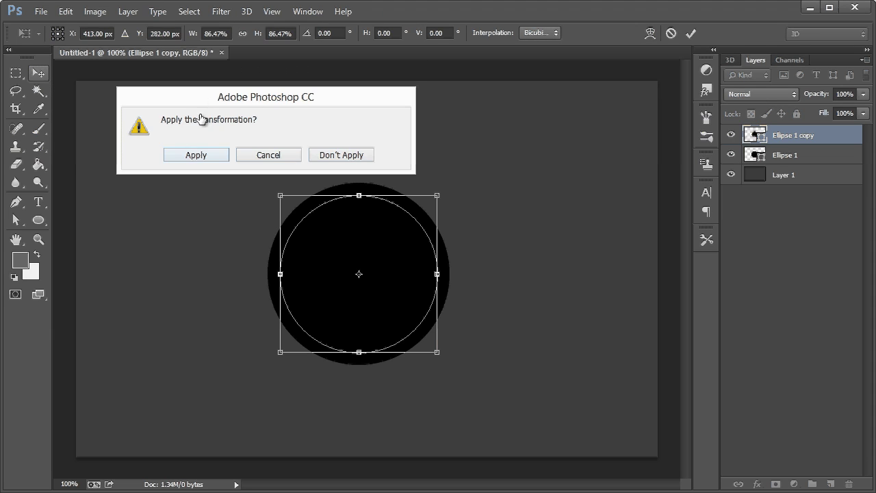
pyautogui.click(206, 154)
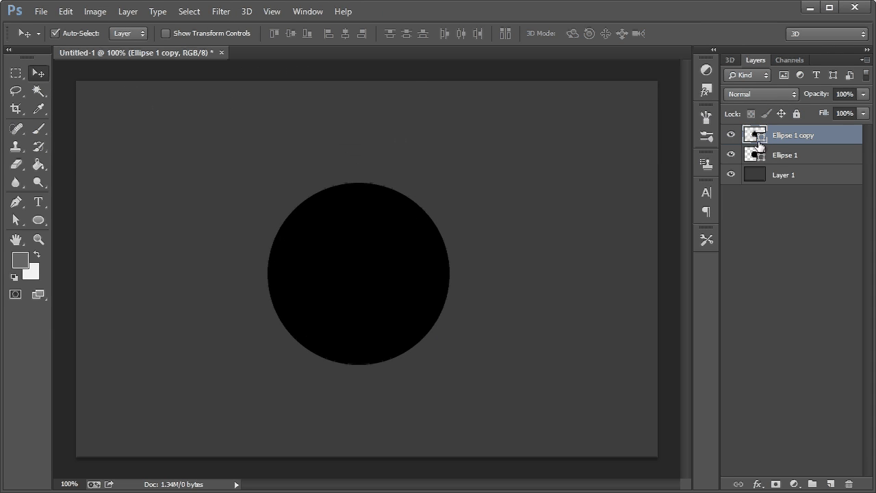
# - Fill Ellipse 1 copy with dark grey #424242
pyautogui.doubleClick(761, 130)
pyautogui.moveTo(411, 121); pyautogui.dragTo(511, 175)
pyautogui.click(395, 335)
pyautogui.click(694, 198)
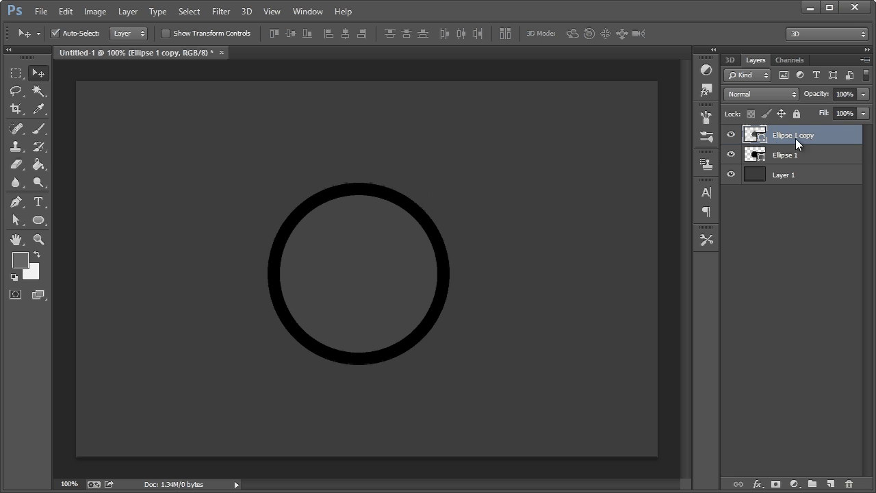
# - Add a Gradient Overlay to Ellipse 1 copy with a 135° angle
pyautogui.doubleClick(861, 143)
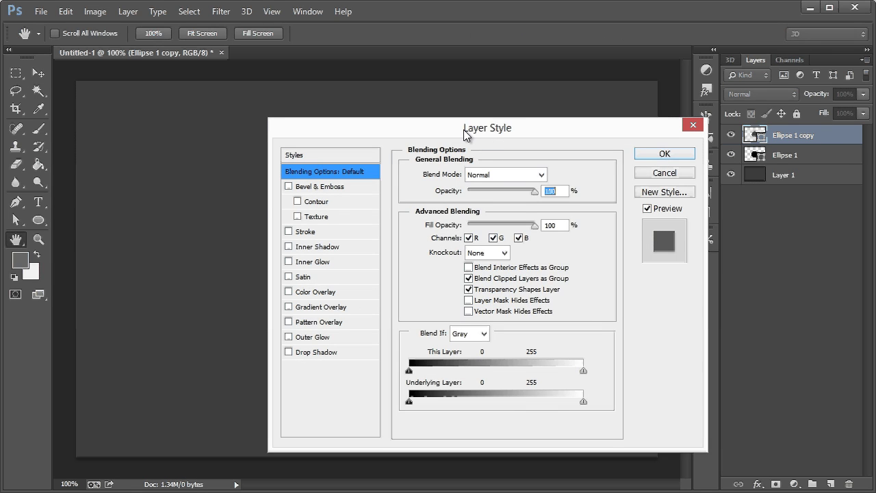
pyautogui.moveTo(466, 129); pyautogui.dragTo(627, 119)
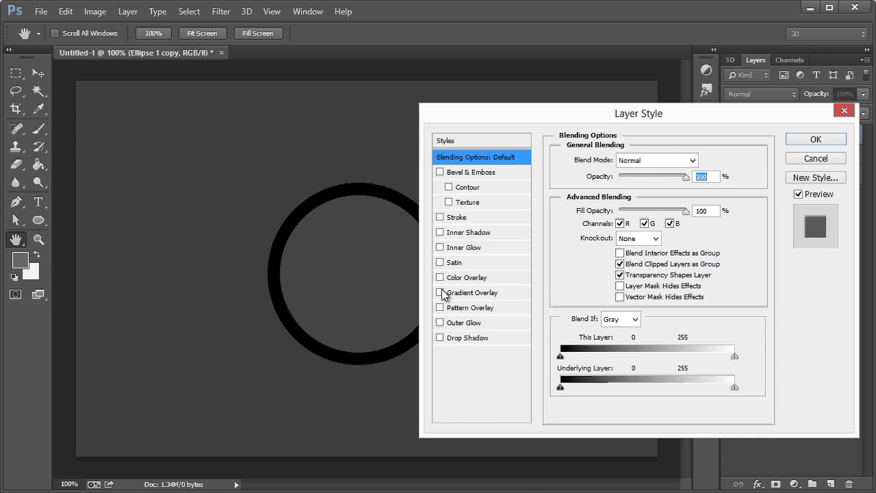
pyautogui.click(440, 293)
pyautogui.click(496, 295)
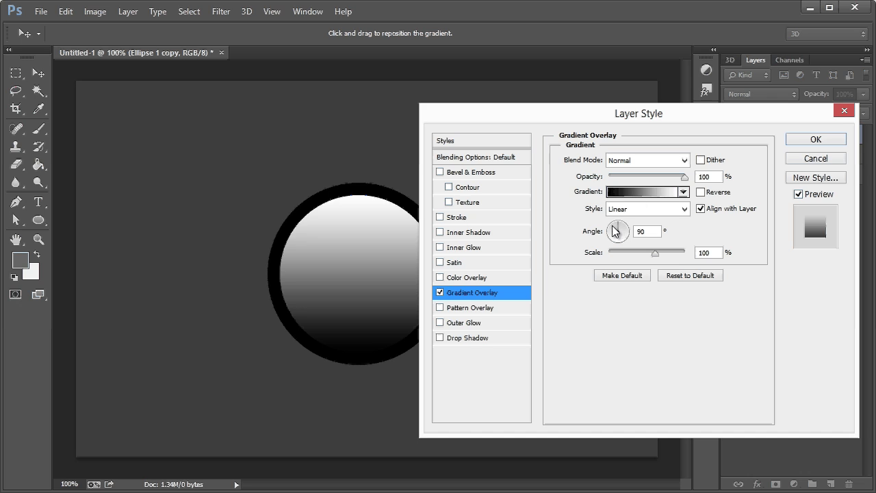
pyautogui.click(628, 228)
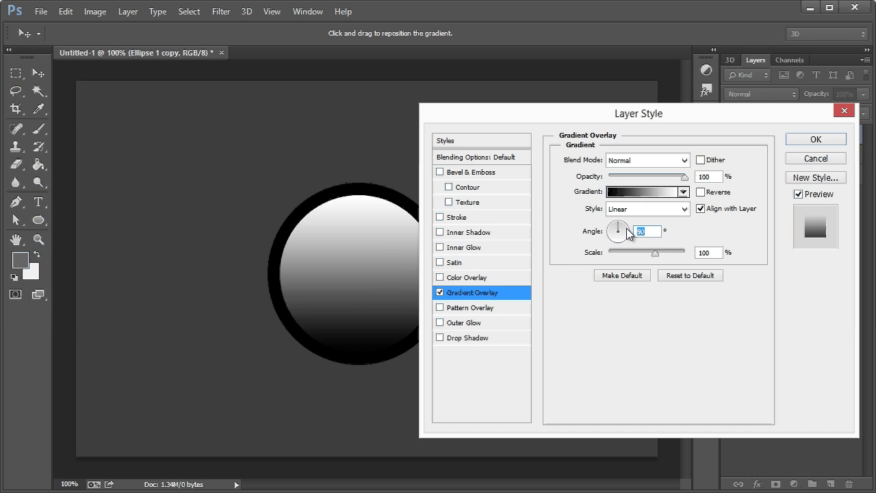
pyautogui.write('135')
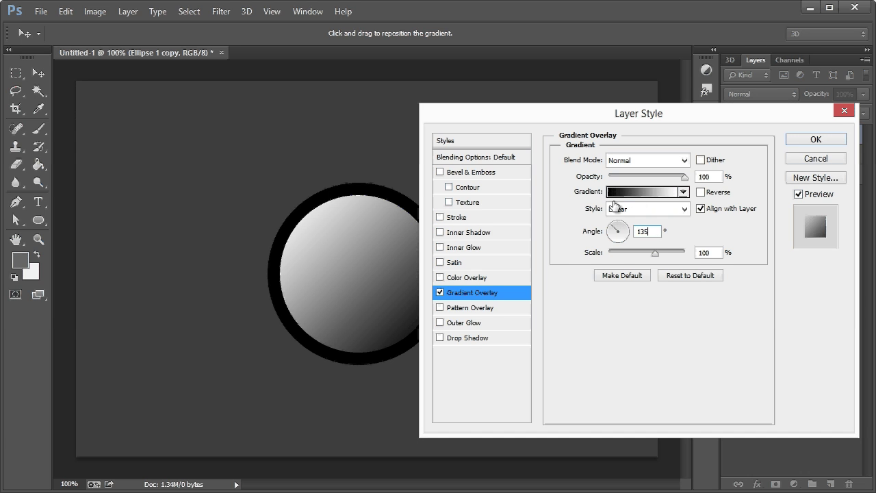
# - Build a Foreground to Background gradient from #4a4a4a on the left to a lighter grey
pyautogui.click(620, 198)
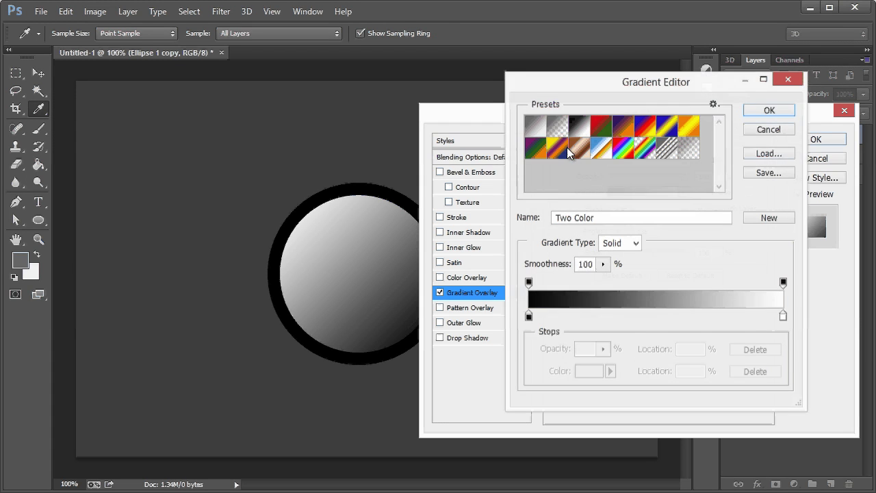
pyautogui.click(539, 125)
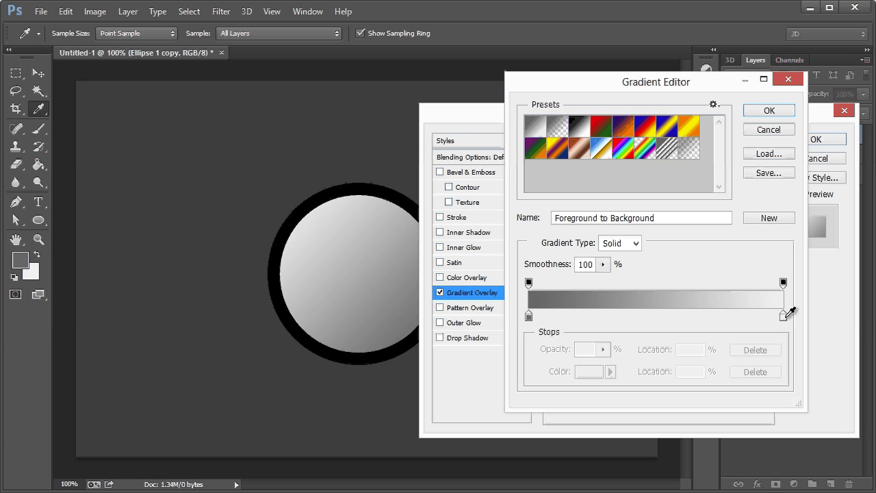
pyautogui.click(784, 316)
pyautogui.doubleClick(783, 315)
pyautogui.moveTo(413, 244)
pyautogui.mouseDown()
pyautogui.moveTo(374, 252)
pyautogui.moveTo(394, 263)
pyautogui.moveTo(401, 281)
pyautogui.moveTo(365, 301)
pyautogui.mouseUp()
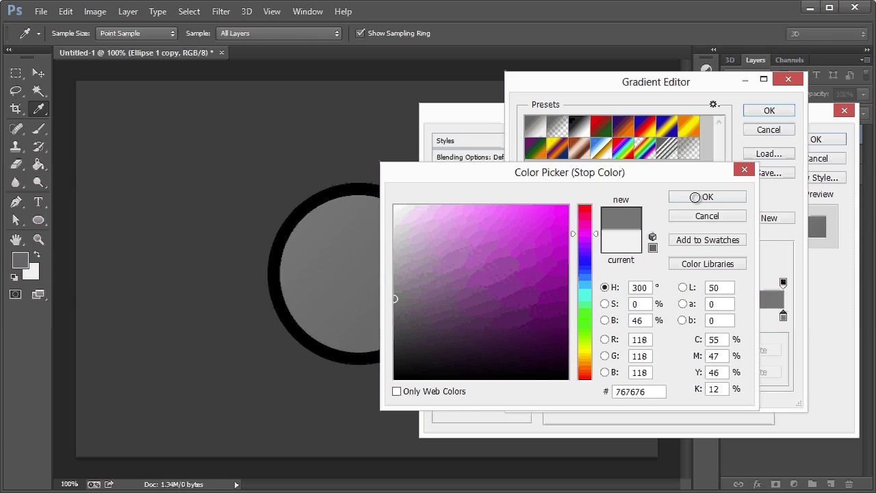
pyautogui.click(637, 392)
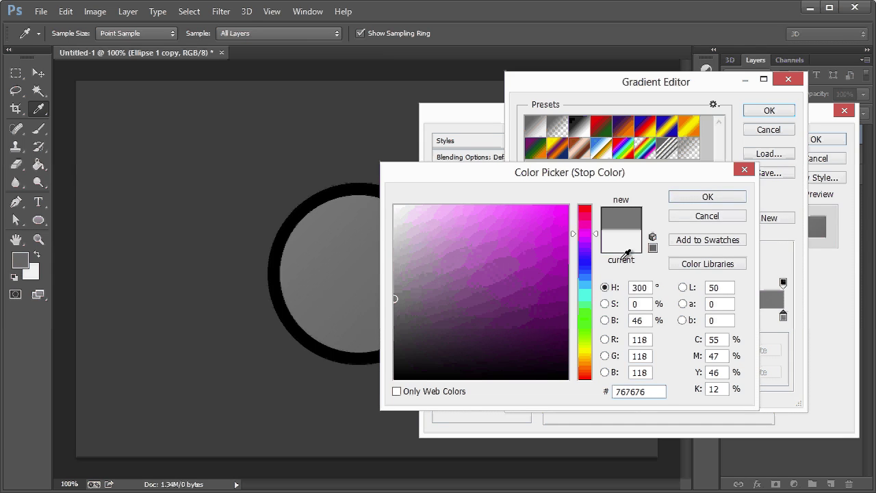
pyautogui.press('Return')
pyautogui.doubleClick(531, 311)
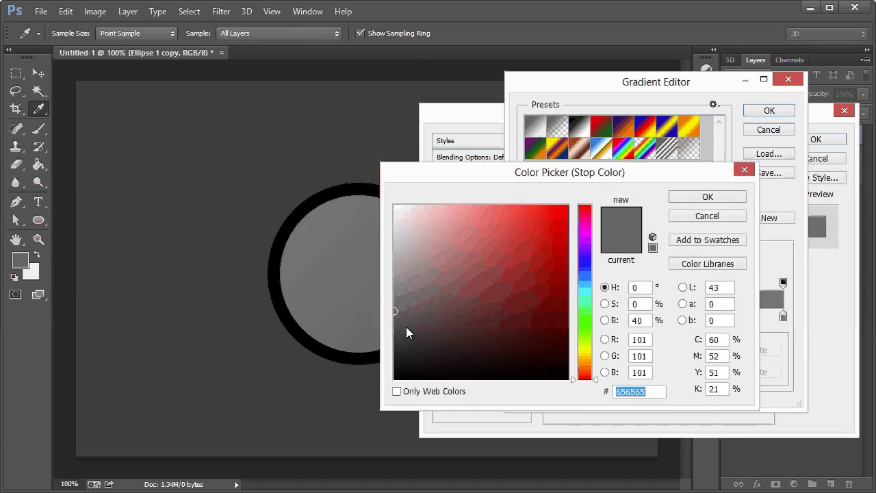
pyautogui.click(388, 329)
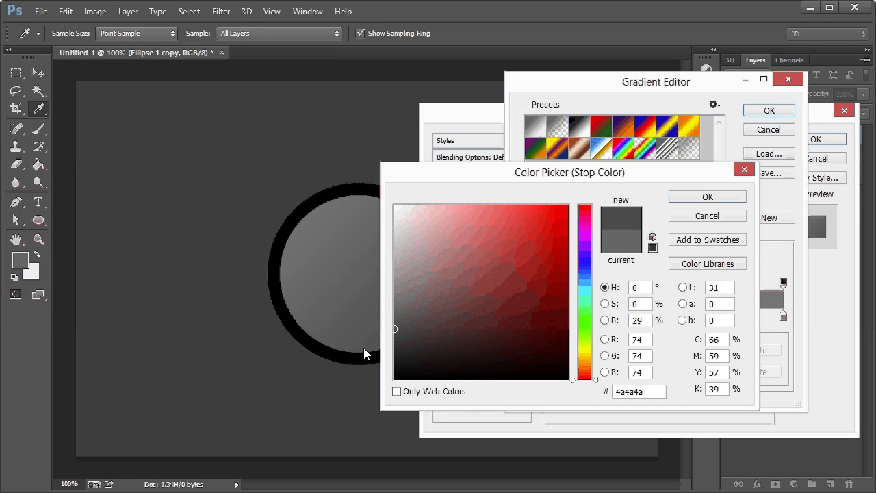
pyautogui.click(709, 197)
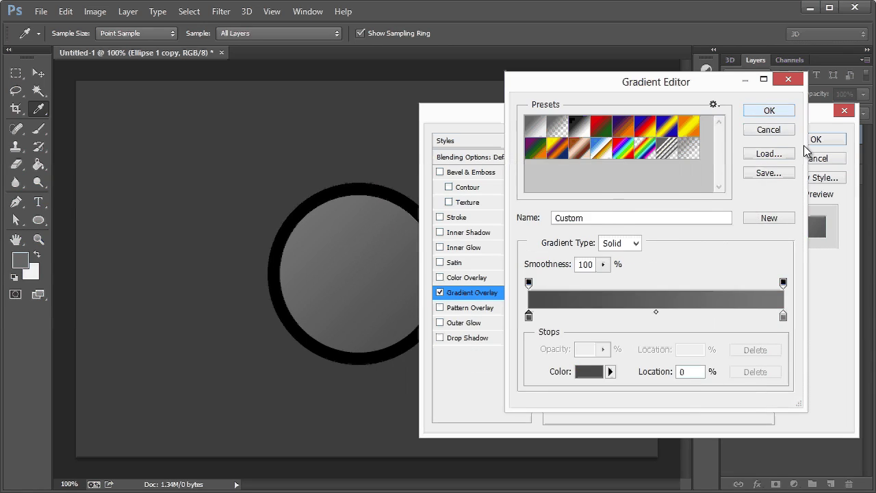
pyautogui.press('Return')
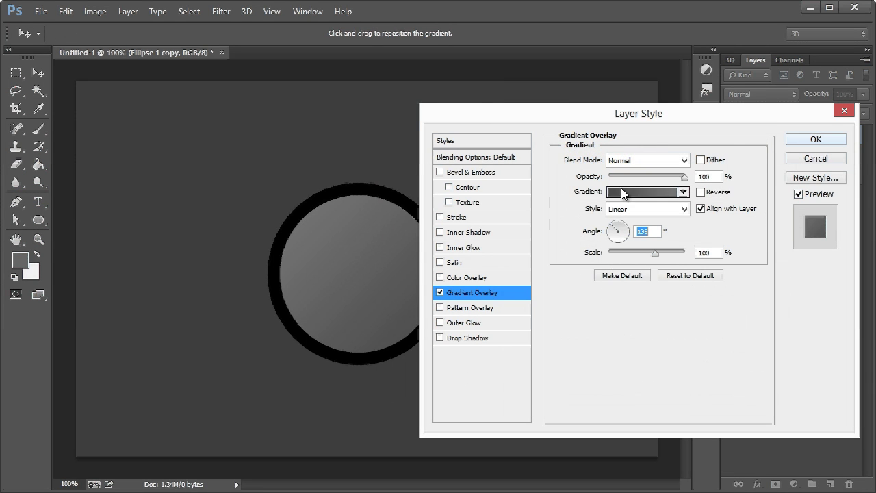
# - Enable Inner Shadow: Normal, 100% opacity, size 0, distance 1, Use Global Light off
pyautogui.click(440, 233)
pyautogui.click(472, 234)
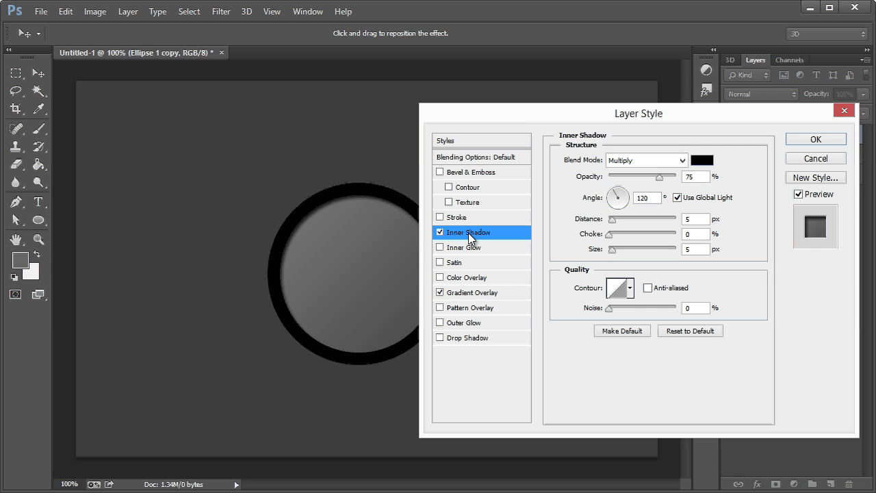
pyautogui.click(677, 161)
pyautogui.click(638, 173)
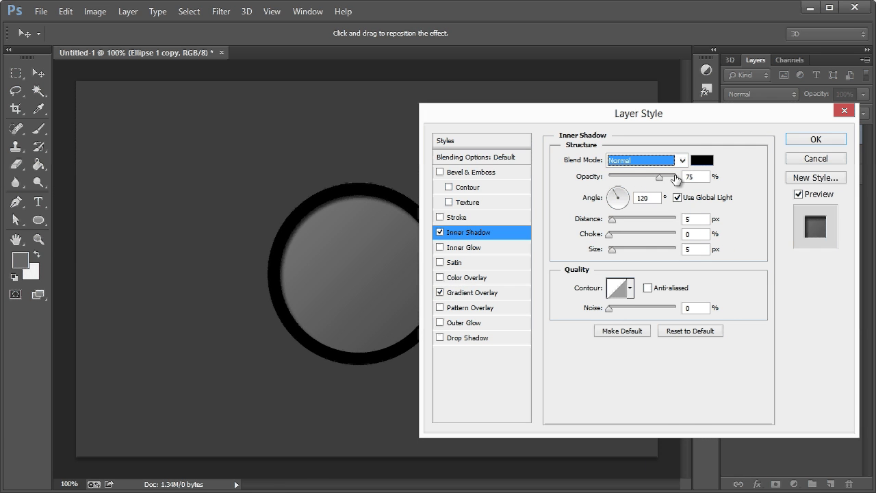
pyautogui.moveTo(660, 178); pyautogui.dragTo(688, 185)
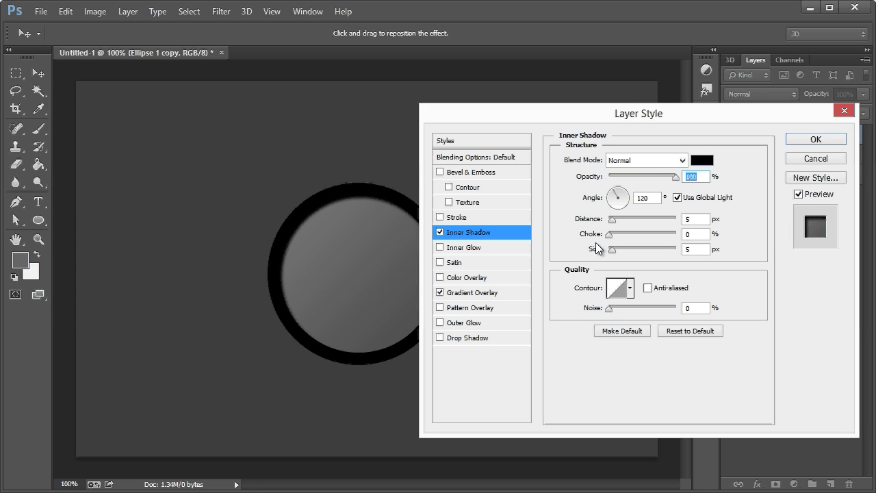
pyautogui.moveTo(613, 249); pyautogui.dragTo(602, 254)
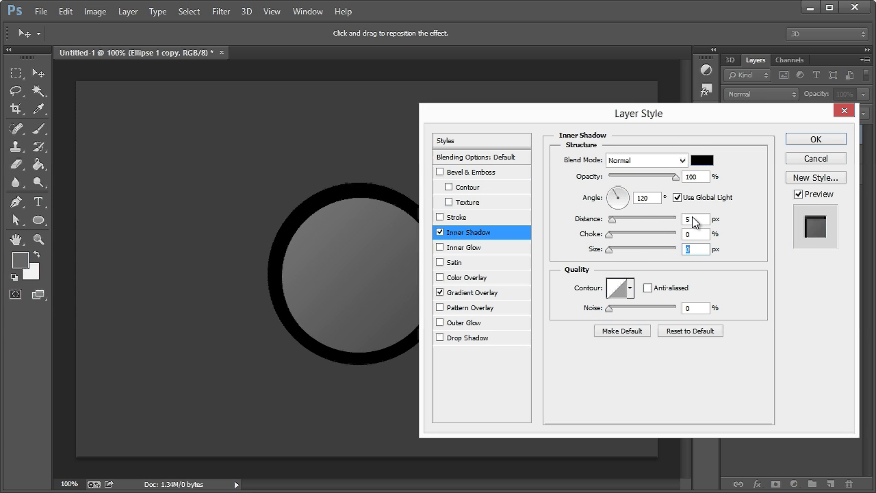
pyautogui.hotkey('shift', 'Tab')
pyautogui.hotkey('shift', 'Tab')
pyautogui.write('1')
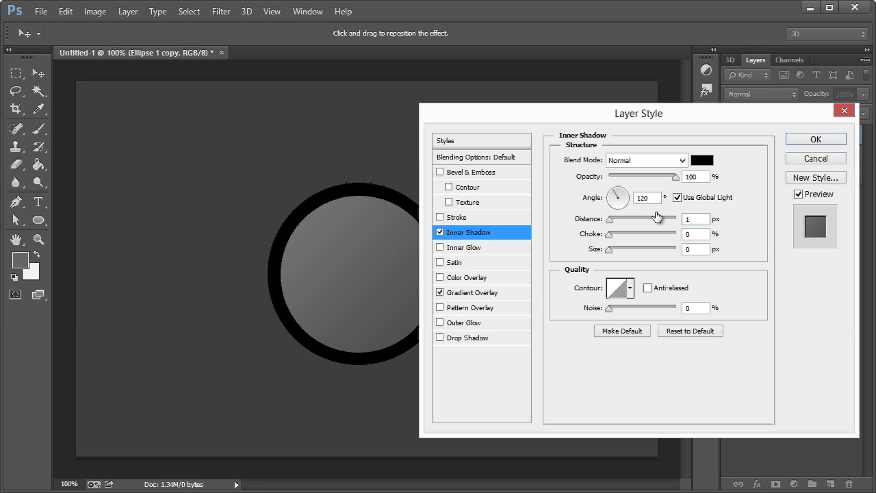
pyautogui.click(678, 198)
# - Set the inner shadow colour to mid grey #868686
pyautogui.click(710, 161)
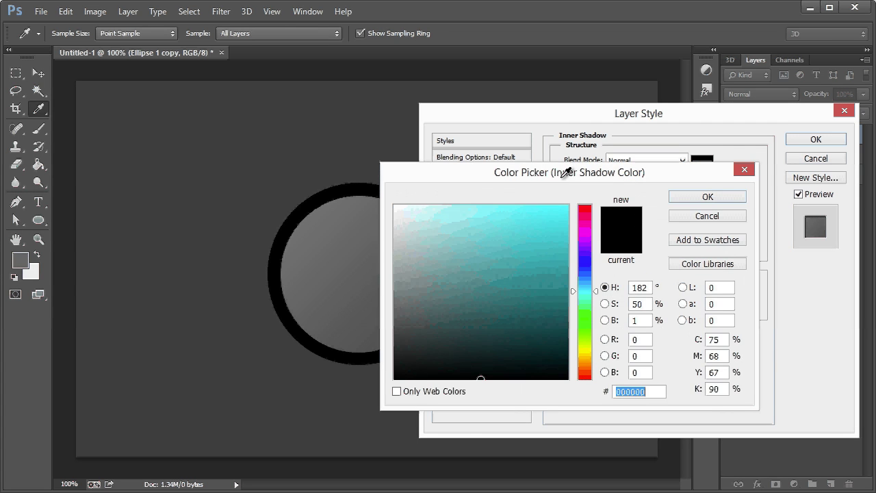
pyautogui.moveTo(611, 187); pyautogui.dragTo(623, 188)
pyautogui.click(332, 231)
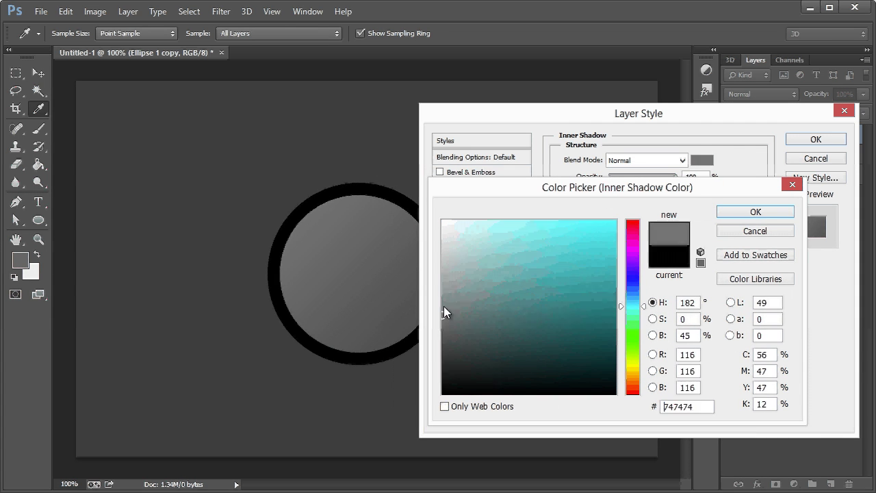
pyautogui.click(319, 215)
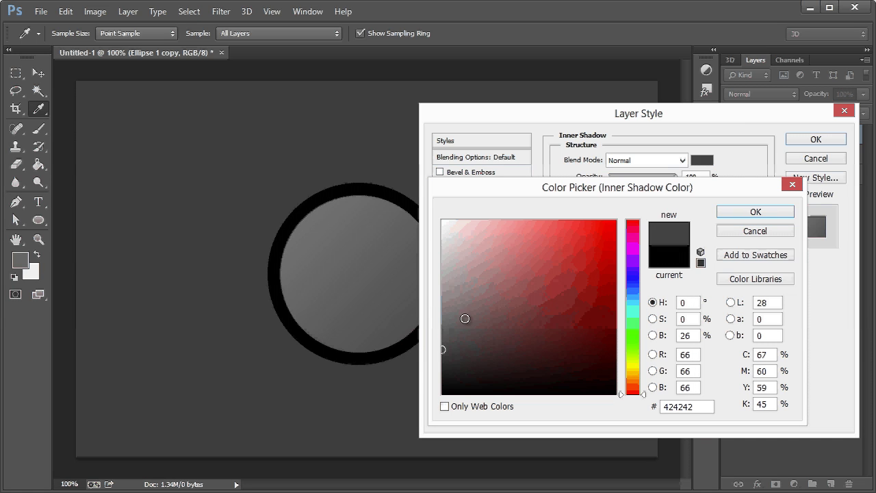
pyautogui.moveTo(430, 326)
pyautogui.mouseDown()
pyautogui.moveTo(430, 305)
pyautogui.moveTo(458, 296)
pyautogui.moveTo(452, 306)
pyautogui.mouseUp()
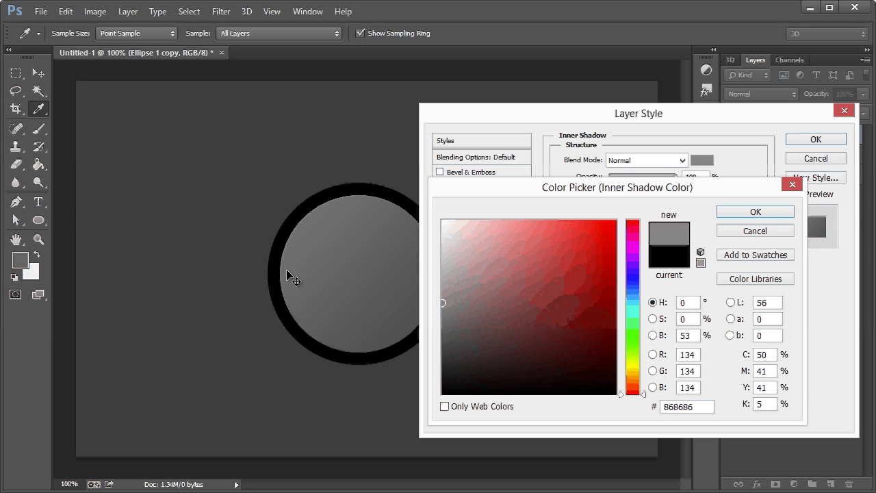
pyautogui.click(783, 212)
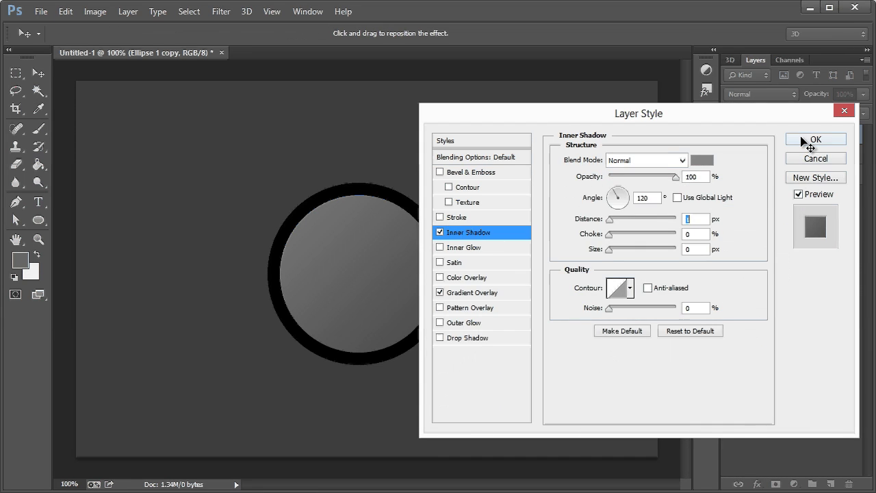
# - Apply the layer style, then duplicate the Ellipse 1 ring layer
pyautogui.click(805, 141)
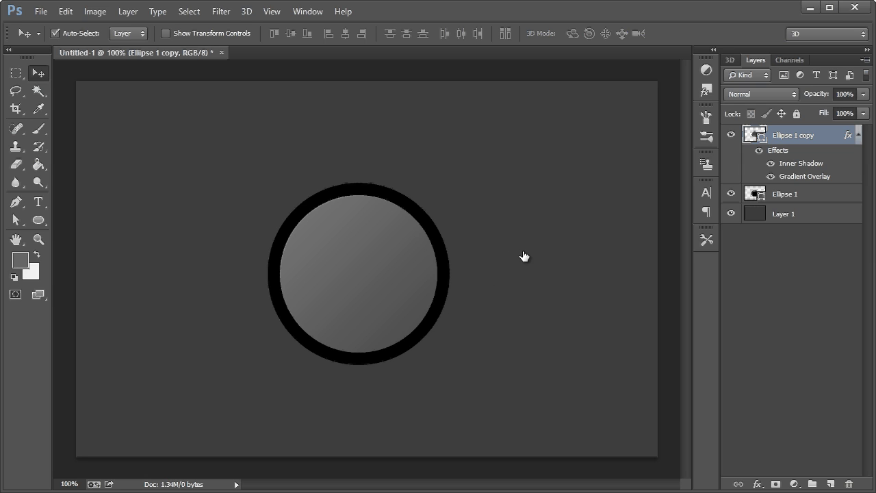
pyautogui.click(788, 196)
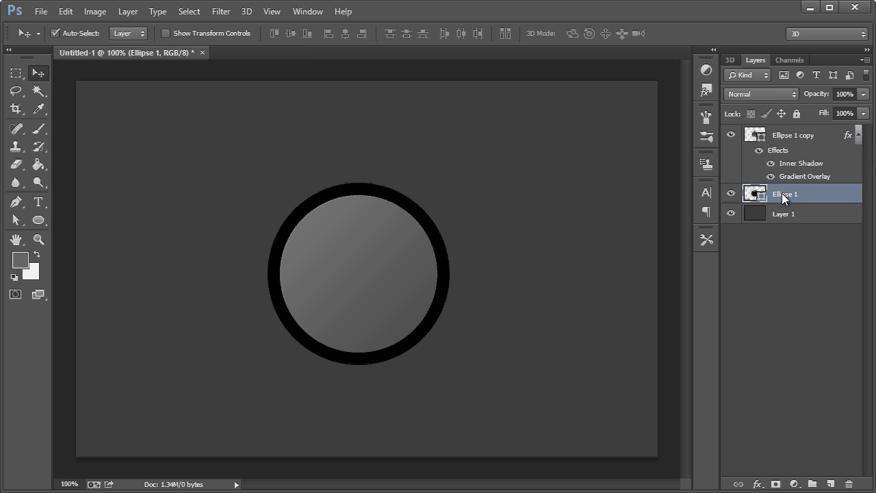
pyautogui.rightClick(782, 193)
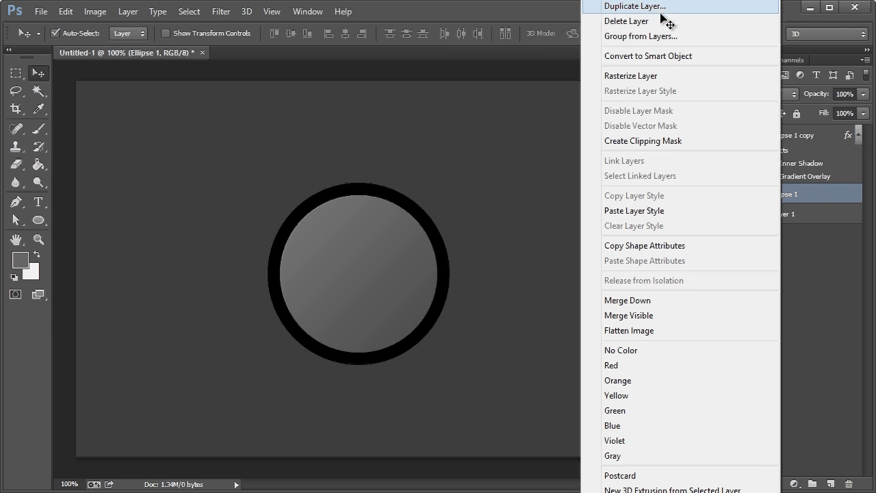
pyautogui.click(662, 6)
pyautogui.click(563, 96)
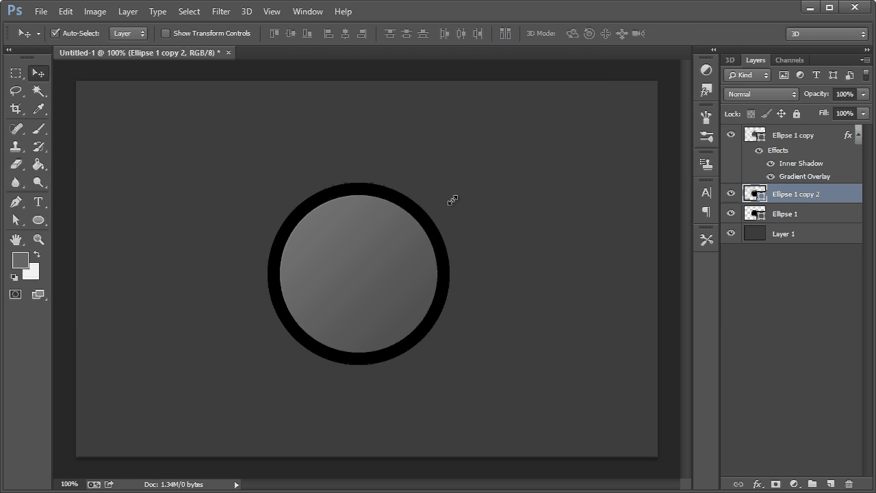
# - Scale the Ellipse 1 copy 2 duplicate down to about 97%
pyautogui.hotkey('ctrl', 't')
pyautogui.moveTo(450, 180); pyautogui.dragTo(449, 185)
pyautogui.click(43, 94)
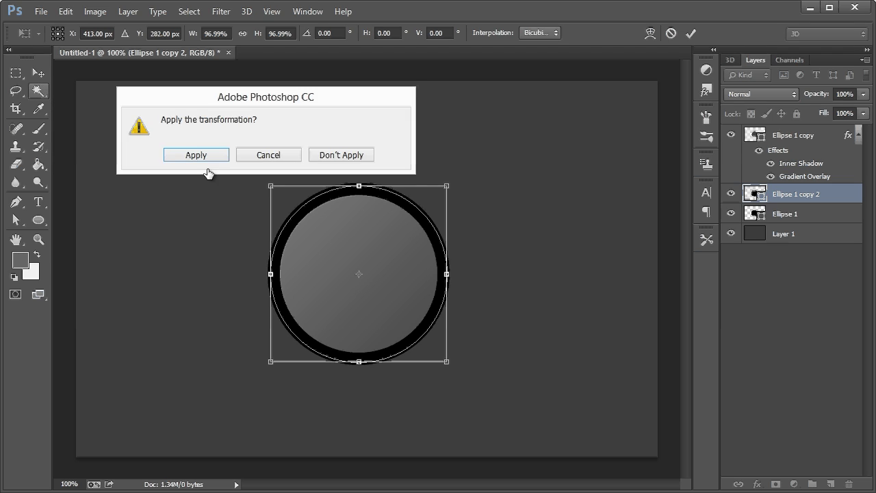
pyautogui.click(209, 155)
pyautogui.click(38, 73)
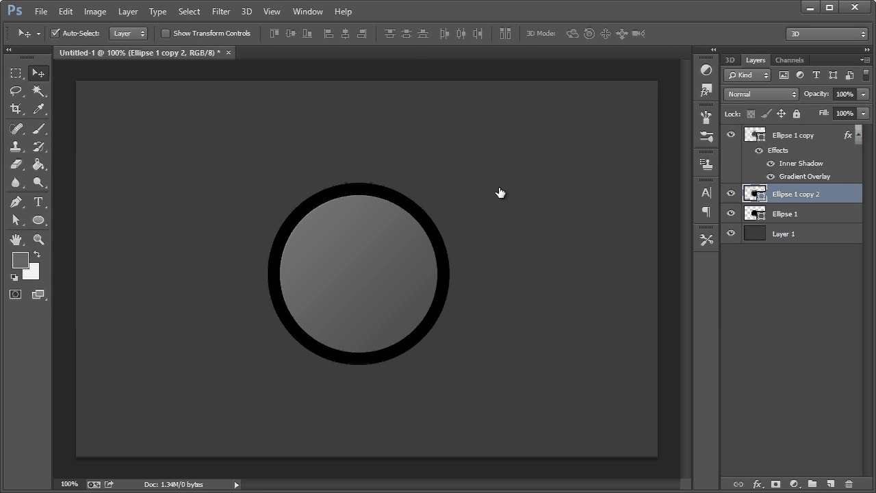
# - Create an empty layer named 'Green' clipped to the Ellipse 1 copy 2 ring
pyautogui.doubleClick(757, 197)
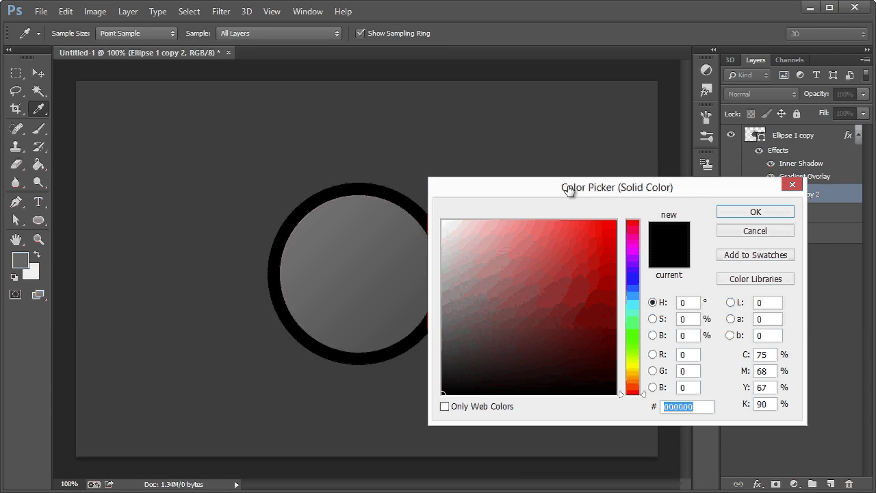
pyautogui.moveTo(568, 190); pyautogui.dragTo(505, 183)
pyautogui.click(695, 227)
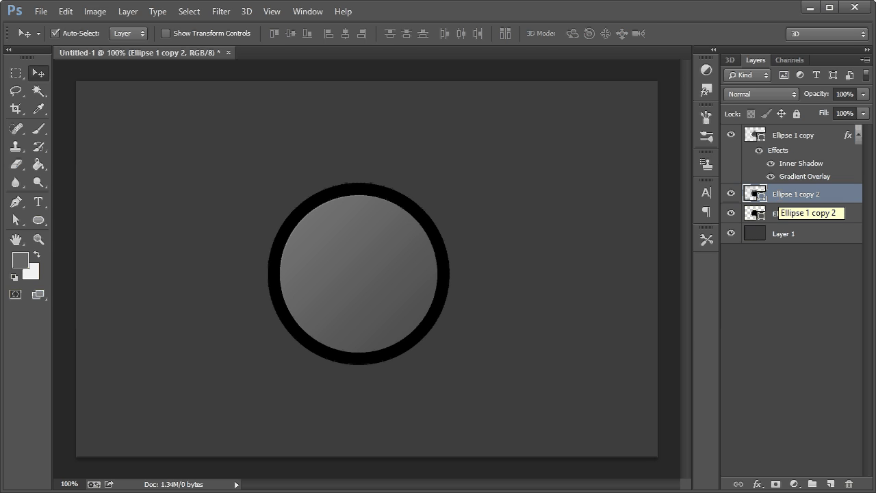
pyautogui.hotkey('ctrl', 'shift', 'n')
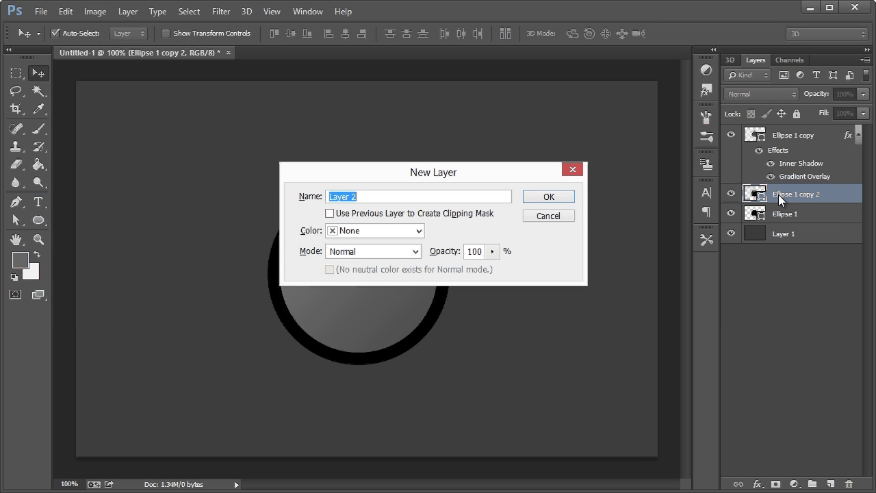
pyautogui.click(371, 214)
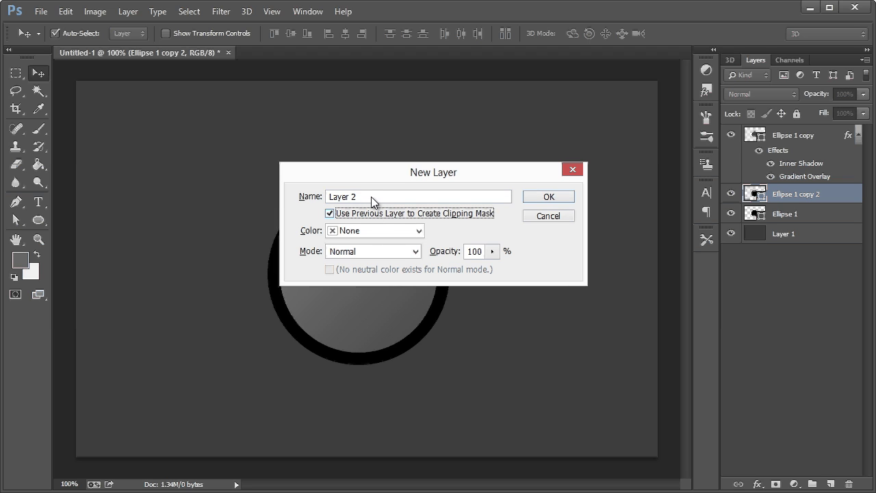
pyautogui.click(311, 198)
pyautogui.write('Green')
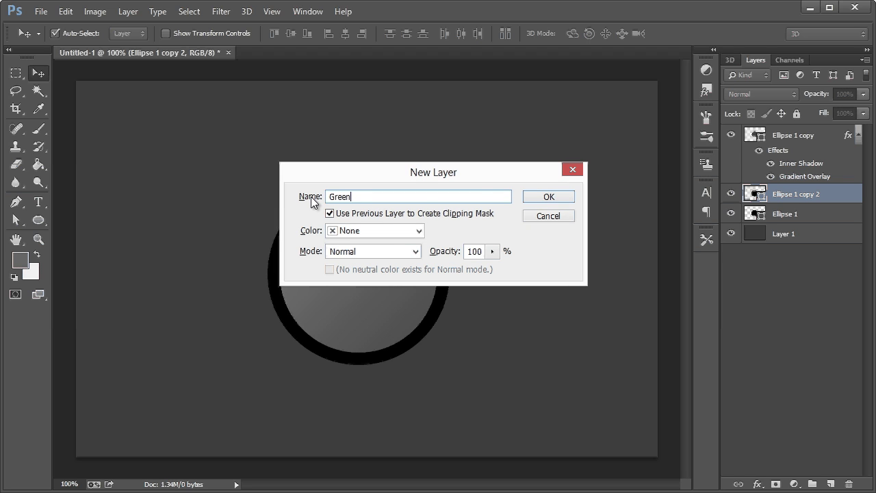
pyautogui.click(542, 197)
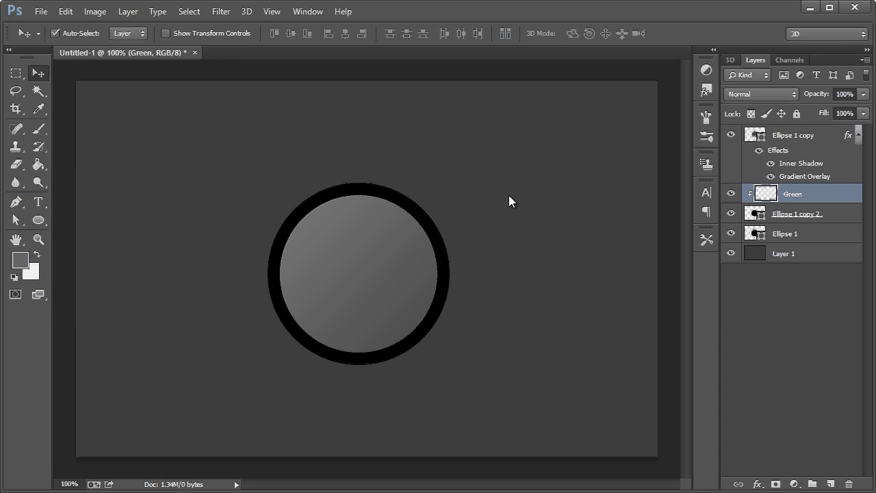
pyautogui.click(15, 204)
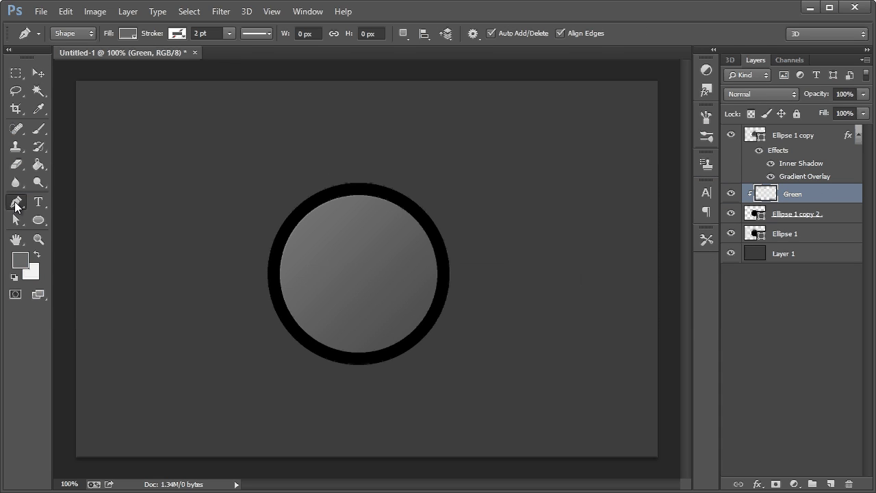
# - Keep the Pen in Shape mode and set the foreground colour to lime green #baff00
pyautogui.click(71, 32)
pyautogui.click(73, 31)
pyautogui.click(21, 258)
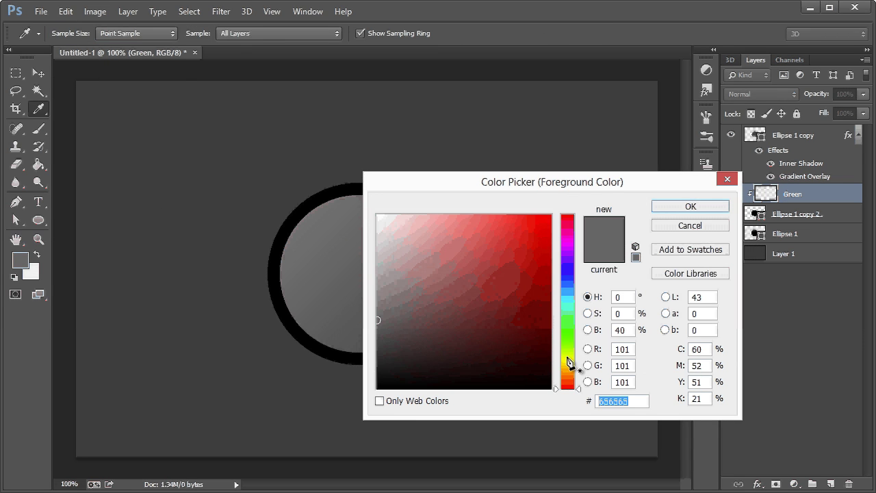
pyautogui.click(569, 356)
pyautogui.moveTo(501, 244); pyautogui.dragTo(605, 192)
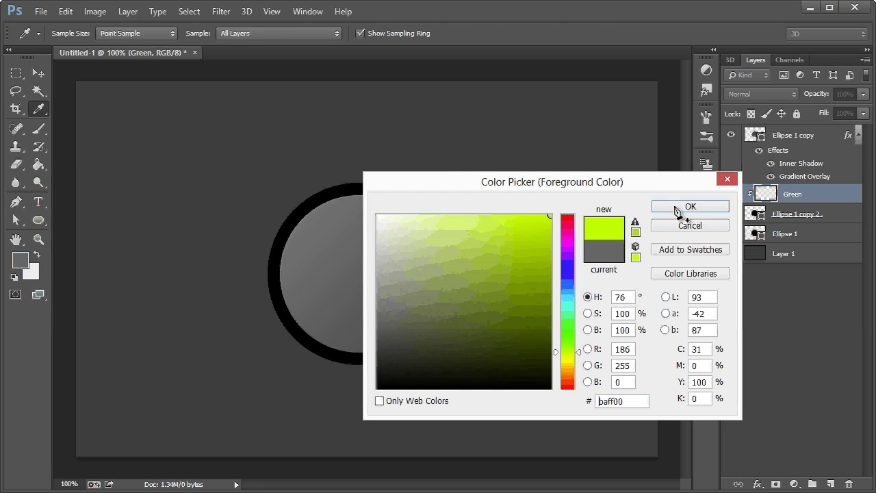
pyautogui.click(682, 206)
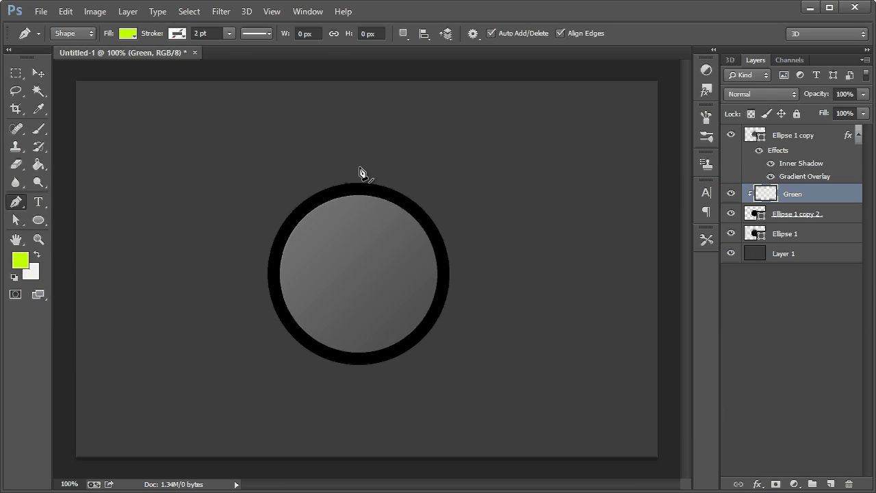
# - Draw a closed arc shape over the ring clockwise from the top to the lower left
pyautogui.click(359, 168)
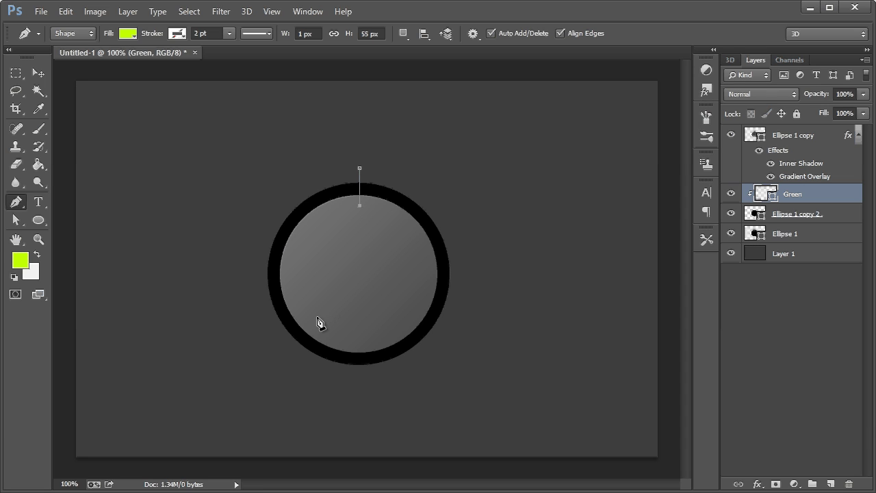
pyautogui.moveTo(310, 322); pyautogui.dragTo(284, 348)
pyautogui.moveTo(438, 366); pyautogui.dragTo(497, 311)
pyautogui.moveTo(444, 171); pyautogui.dragTo(398, 153)
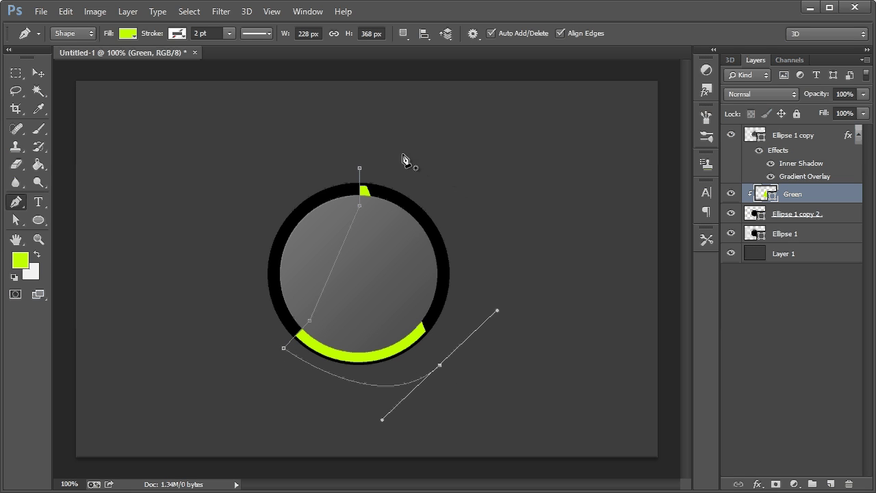
pyautogui.click(360, 167)
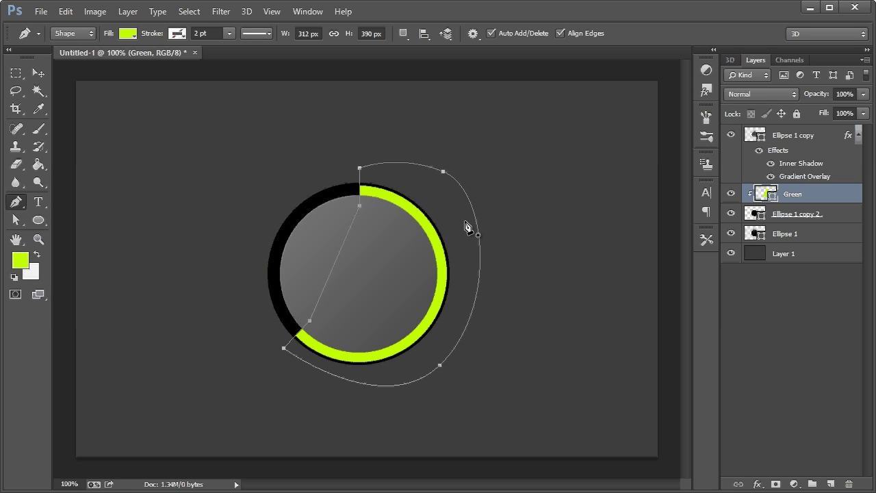
pyautogui.press('Return')
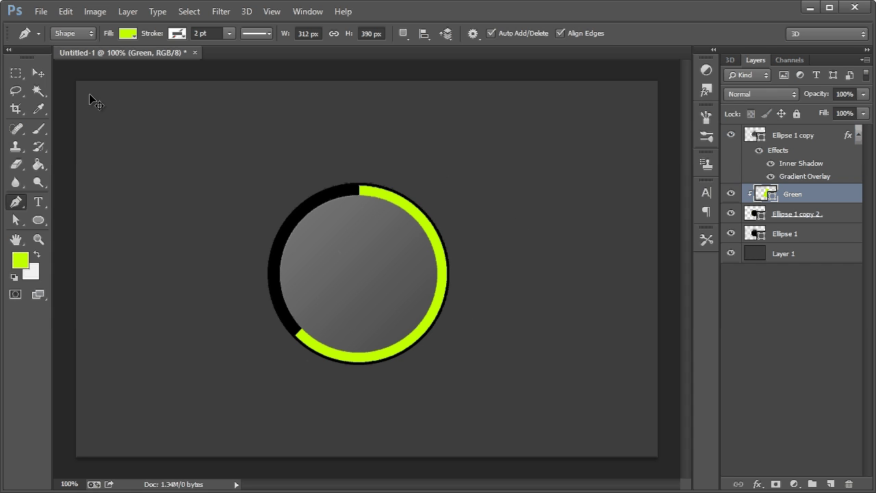
# - Select Ellipse 1 copy and turn on Outer Glow in its layer style
pyautogui.click(38, 73)
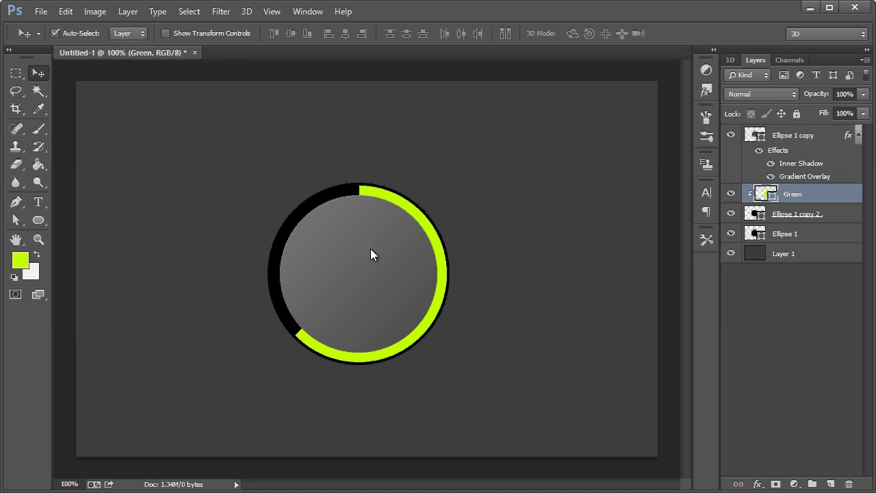
pyautogui.click(371, 249)
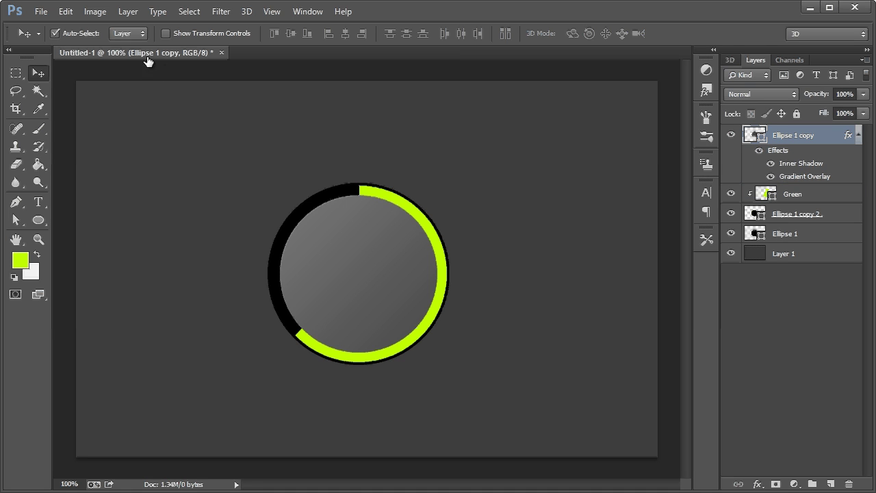
pyautogui.doubleClick(795, 176)
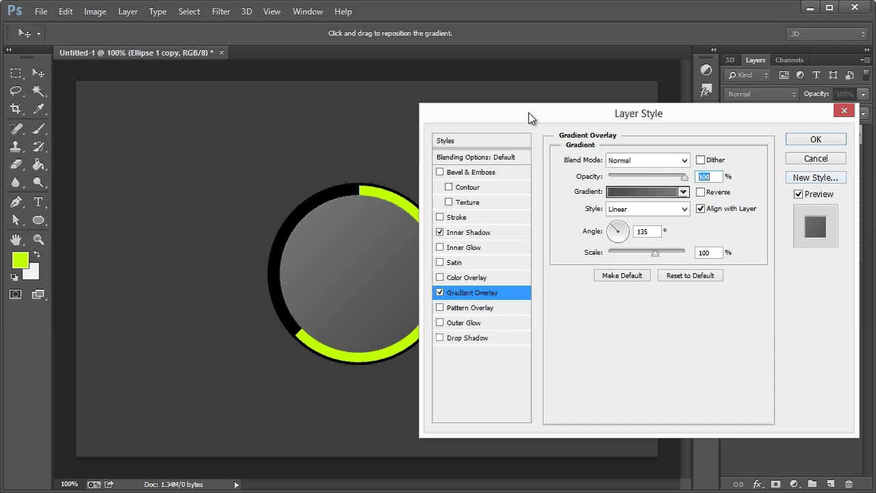
pyautogui.moveTo(529, 113); pyautogui.dragTo(567, 142)
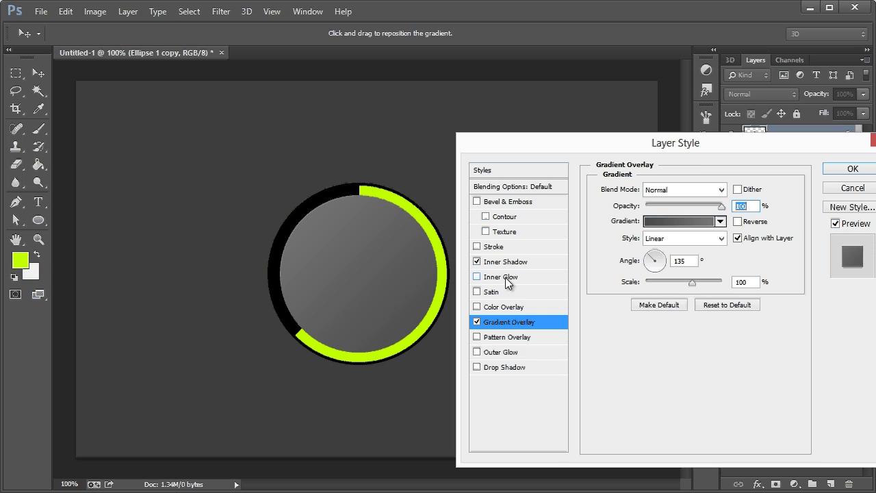
pyautogui.click(477, 351)
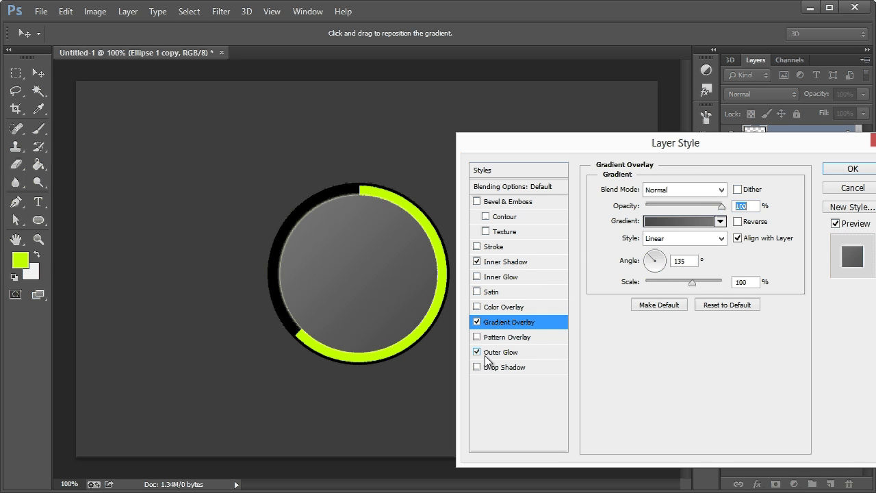
pyautogui.click(490, 354)
# - Set the outer glow to Normal blend, black colour and 18 px size
pyautogui.click(662, 190)
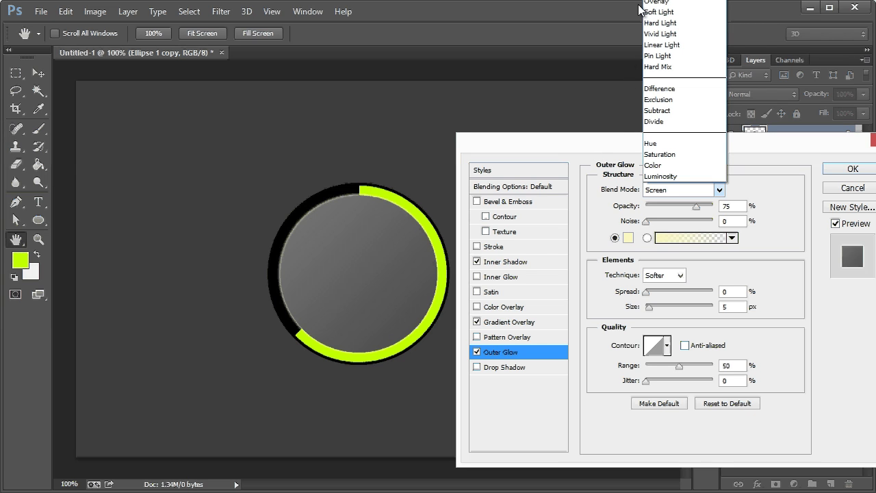
pyautogui.click(616, 46)
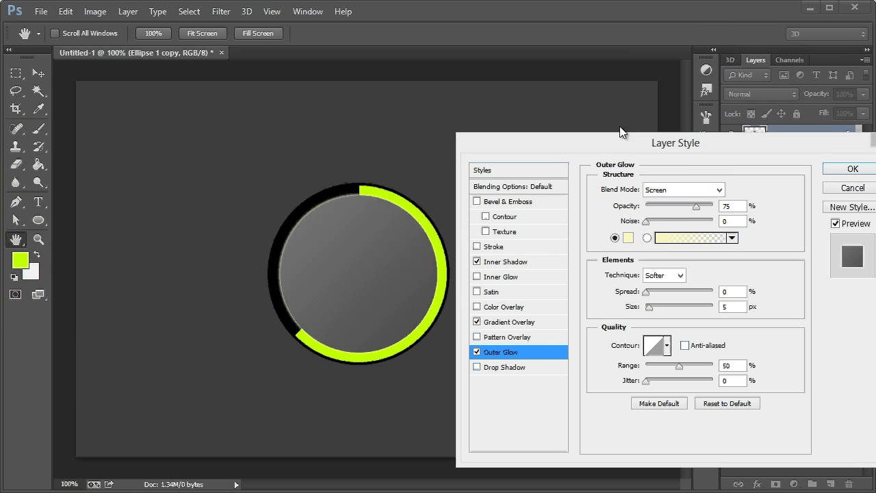
pyautogui.click(668, 190)
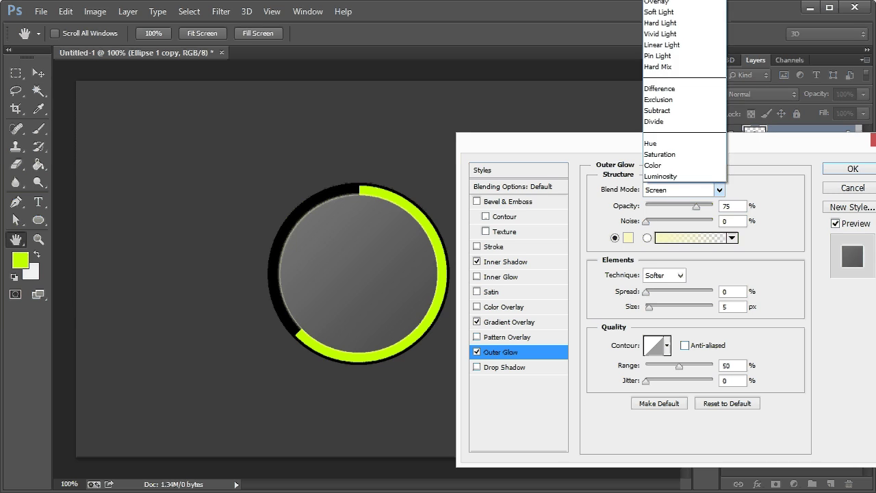
pyautogui.click(658, 1)
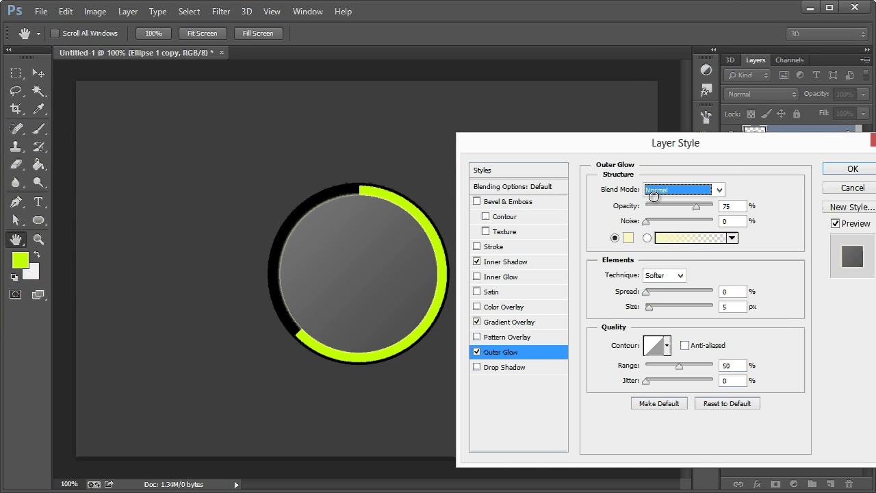
pyautogui.click(628, 237)
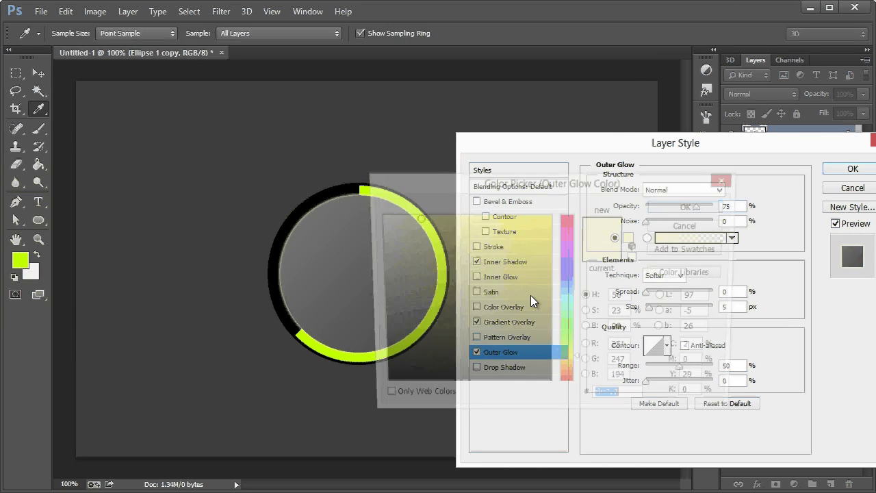
pyautogui.moveTo(514, 300); pyautogui.dragTo(379, 399)
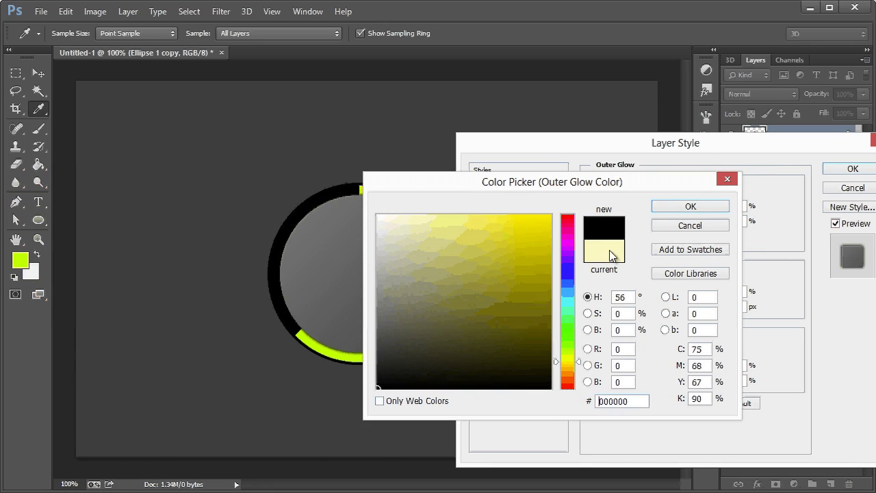
pyautogui.click(712, 208)
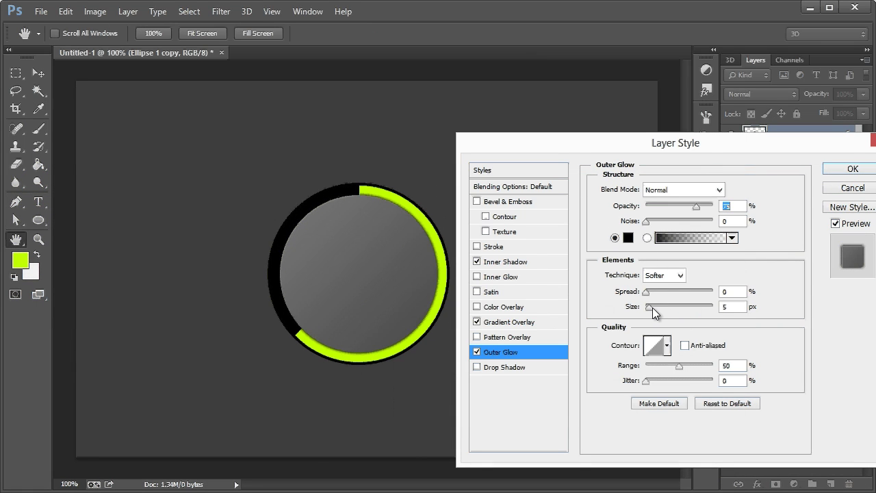
pyautogui.moveTo(652, 307); pyautogui.dragTo(653, 293)
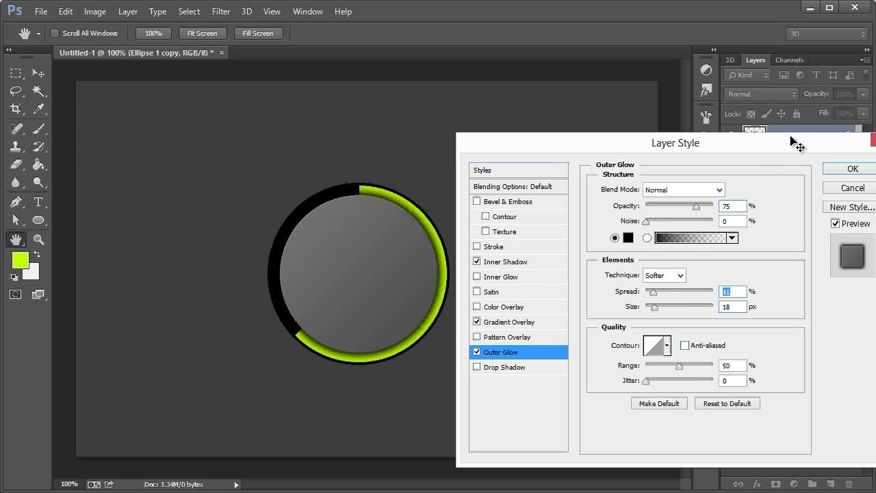
# - Apply the outer glow and select the Ellipse 1 copy 2 ring layer
pyautogui.click(850, 171)
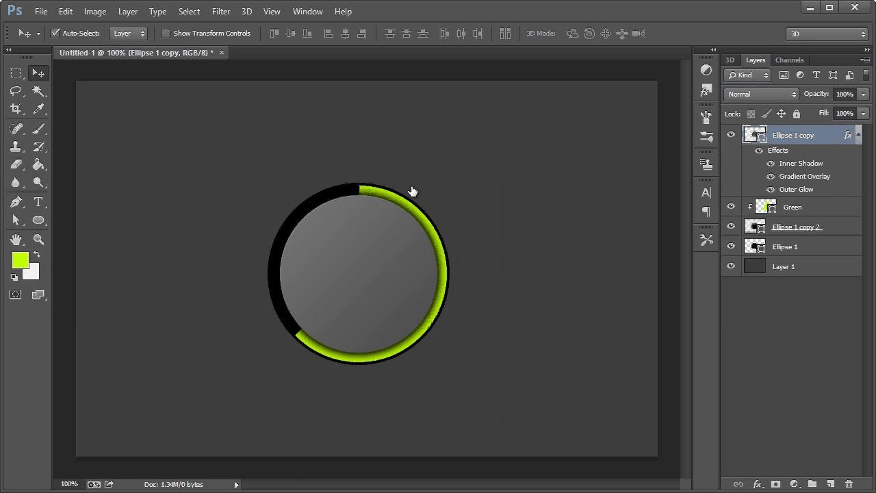
pyautogui.click(337, 193)
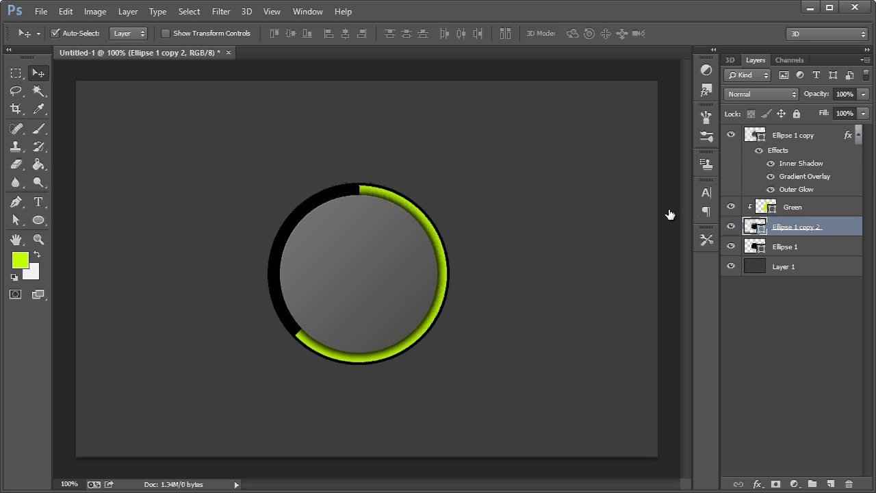
pyautogui.click(773, 248)
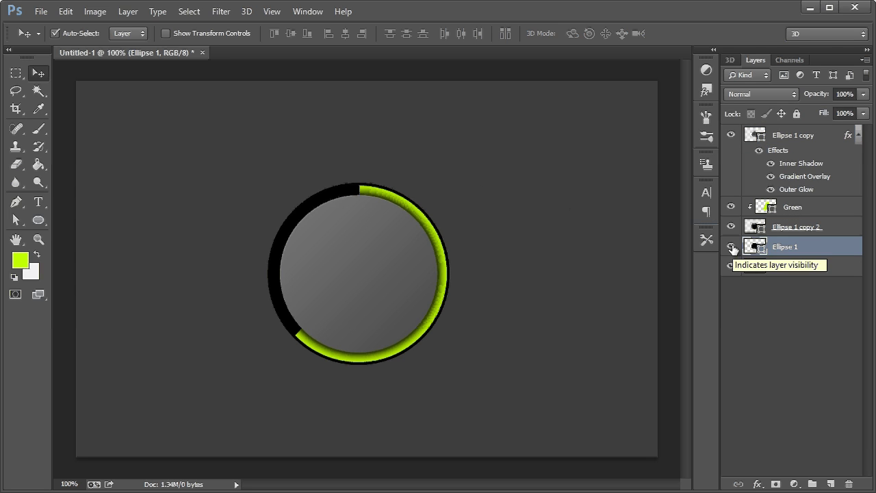
pyautogui.click(732, 246)
pyautogui.click(732, 247)
pyautogui.click(785, 231)
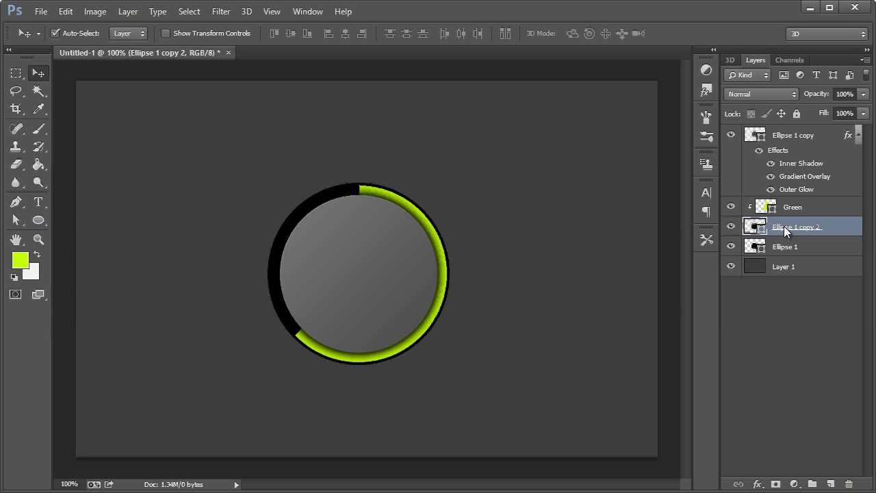
# - Enable Inner Glow on Ellipse 1 copy 2 instead of Inner Shadow
pyautogui.doubleClick(856, 230)
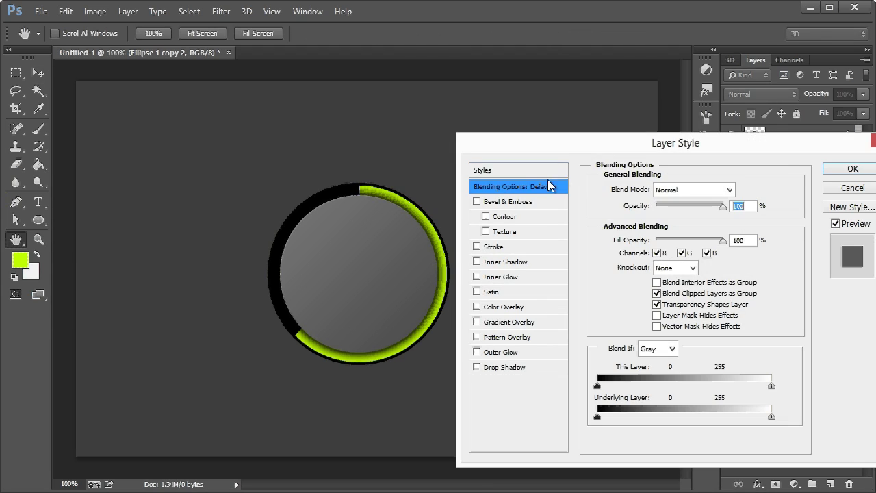
pyautogui.click(477, 262)
pyautogui.click(503, 265)
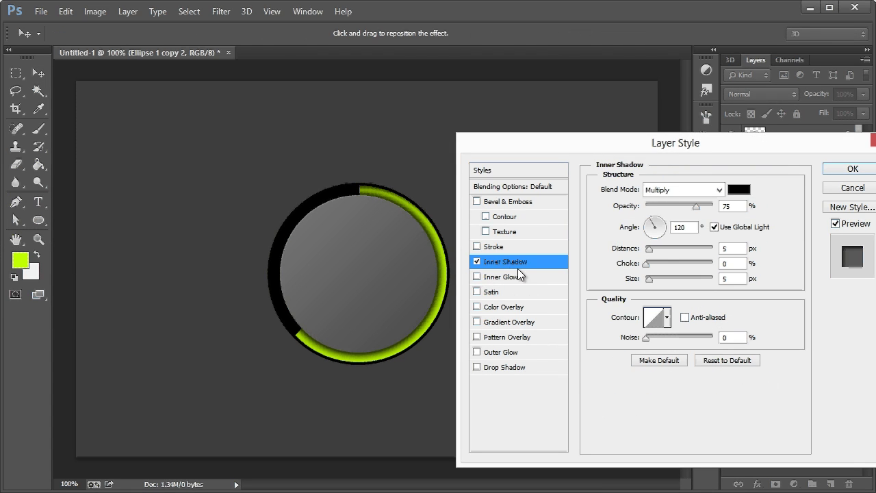
pyautogui.click(477, 262)
pyautogui.click(477, 277)
pyautogui.click(501, 282)
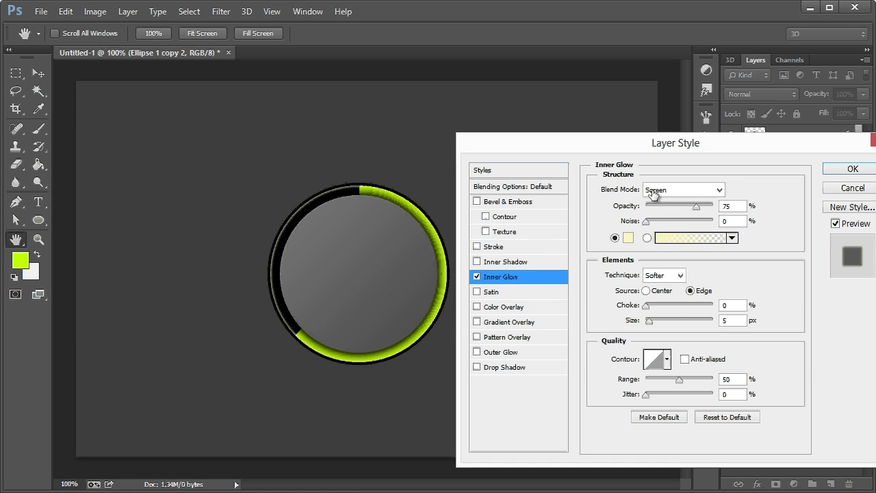
# - Set the inner glow to Normal, black #000000, Edge source and 7 px size
pyautogui.click(678, 190)
pyautogui.click(657, 3)
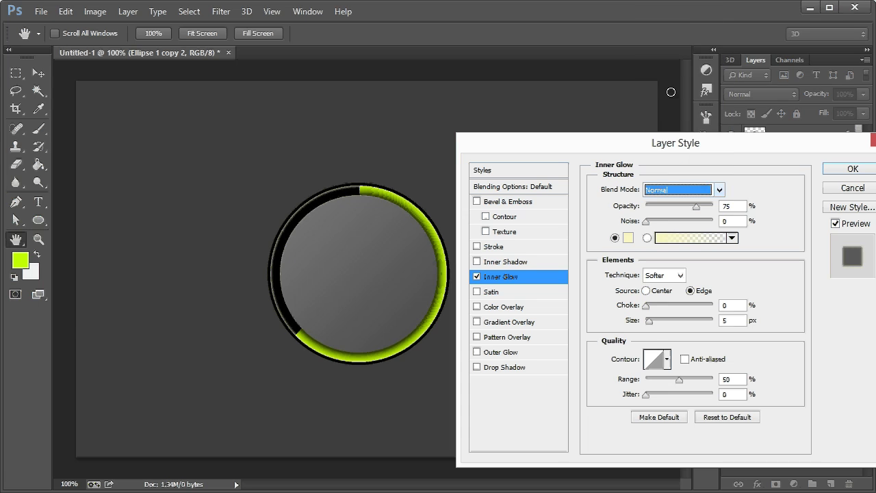
pyautogui.click(627, 237)
pyautogui.write('000000')
pyautogui.press('Return')
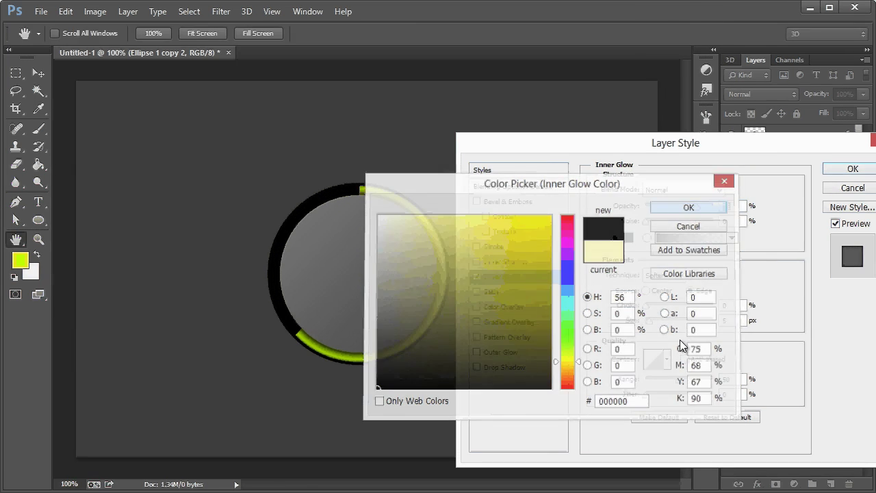
pyautogui.moveTo(654, 323)
pyautogui.mouseDown()
pyautogui.moveTo(664, 309)
pyautogui.moveTo(656, 308)
pyautogui.mouseUp()
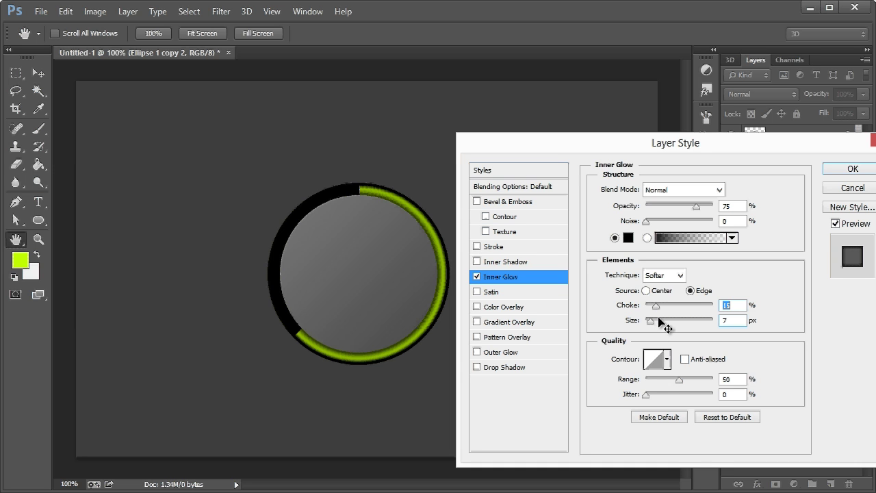
pyautogui.press('ctrl')
pyautogui.press('Return')
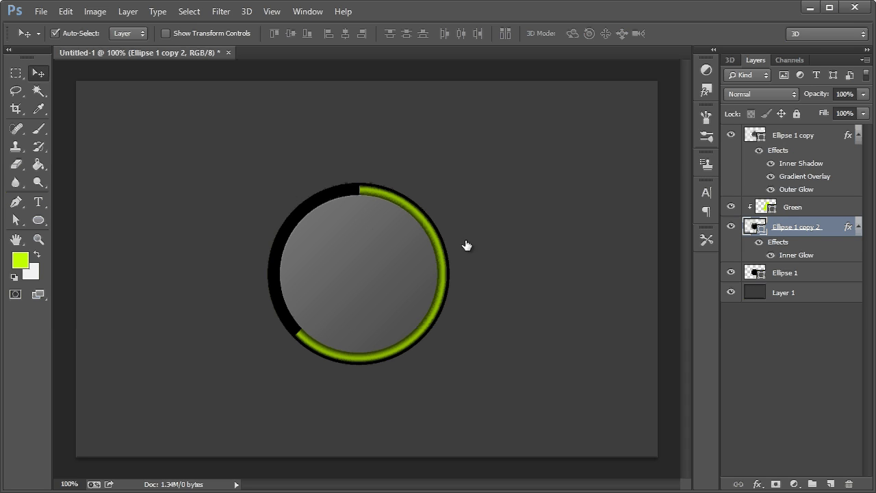
# - Give Ellipse 1 a Normal drop shadow at 100% opacity, distance 1 and size 0
pyautogui.click(794, 273)
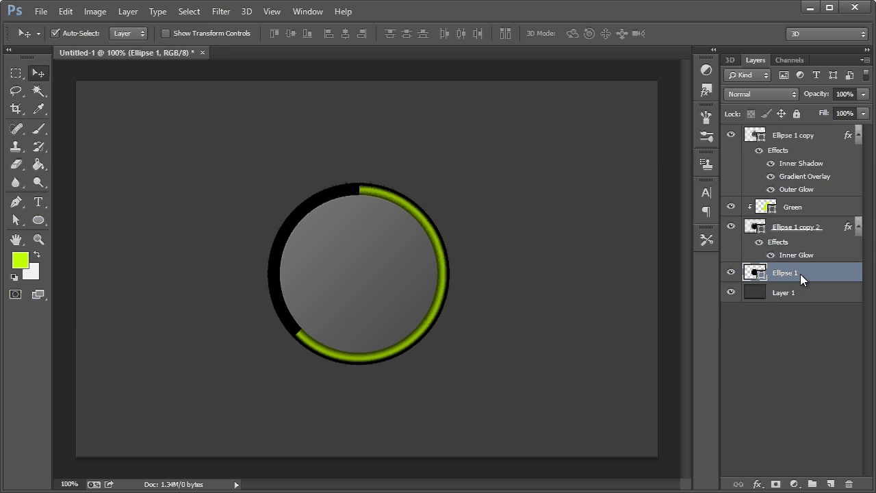
pyautogui.doubleClick(857, 275)
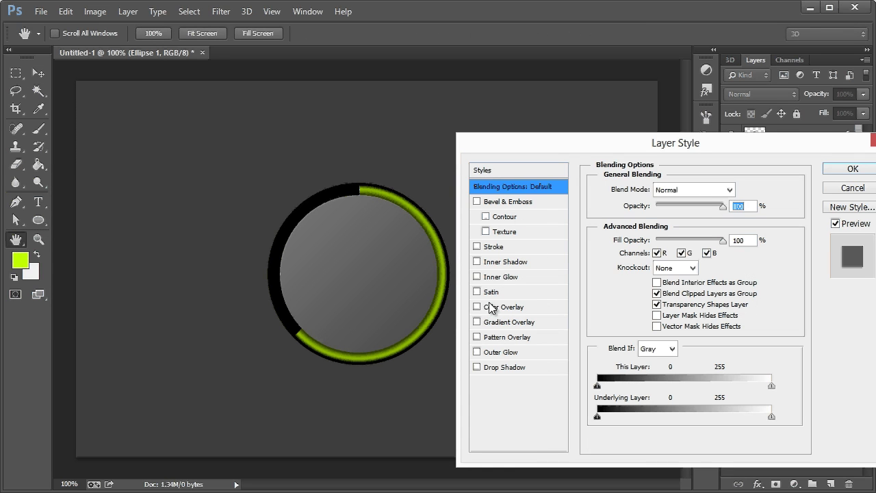
pyautogui.click(490, 368)
pyautogui.moveTo(514, 139); pyautogui.dragTo(541, 128)
pyautogui.click(707, 175)
pyautogui.click(696, 189)
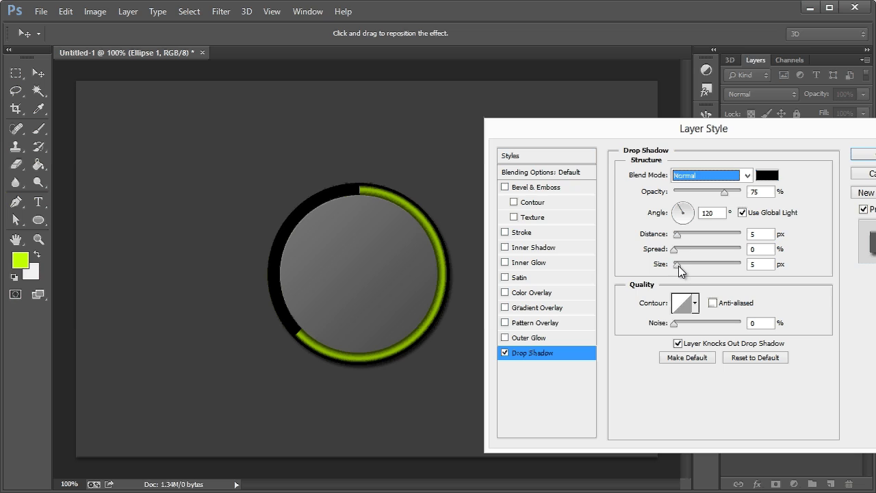
pyautogui.moveTo(678, 265); pyautogui.dragTo(673, 266)
pyautogui.doubleClick(753, 234)
pyautogui.write('1')
pyautogui.moveTo(725, 190); pyautogui.dragTo(742, 191)
# - Set the drop shadow colour to a grey (#595959) sampled from the canvas
pyautogui.click(767, 176)
pyautogui.moveTo(625, 179); pyautogui.dragTo(706, 132)
pyautogui.moveTo(528, 128); pyautogui.dragTo(585, 132)
pyautogui.moveTo(332, 139); pyautogui.dragTo(448, 324)
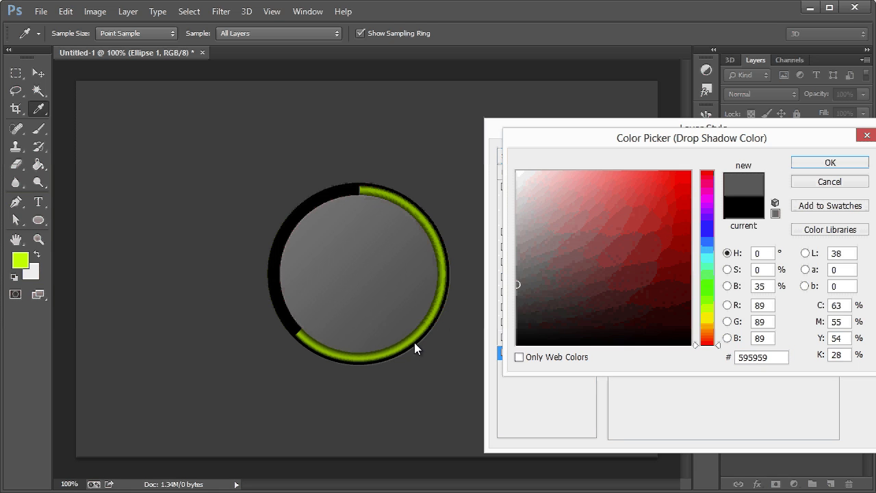
pyautogui.click(809, 164)
# - Apply the drop shadow and add a text layer at the circle's centre
pyautogui.click(857, 154)
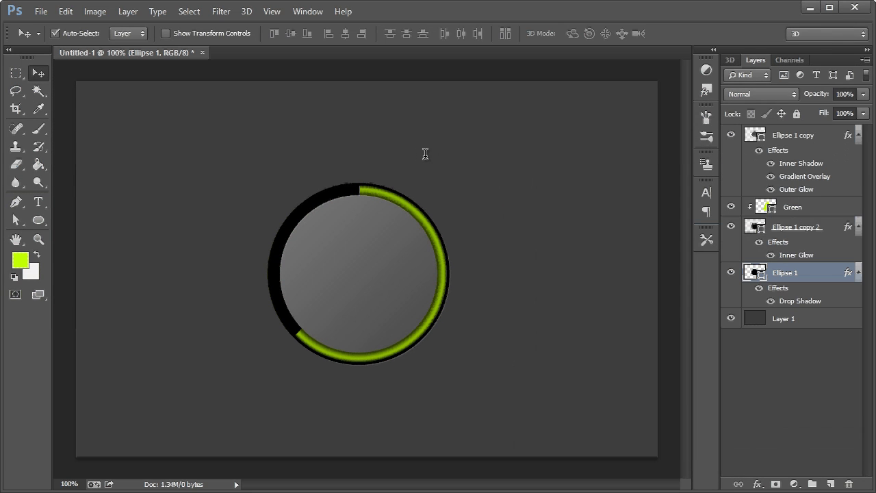
pyautogui.click(38, 202)
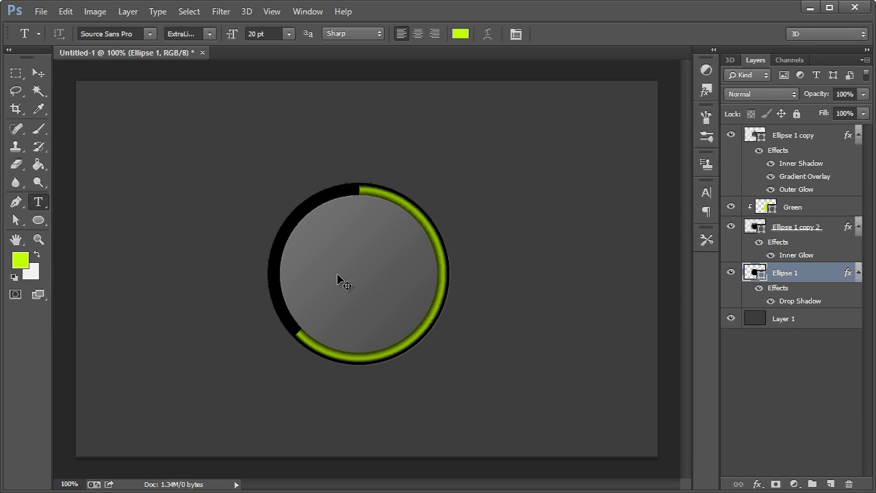
pyautogui.click(342, 277)
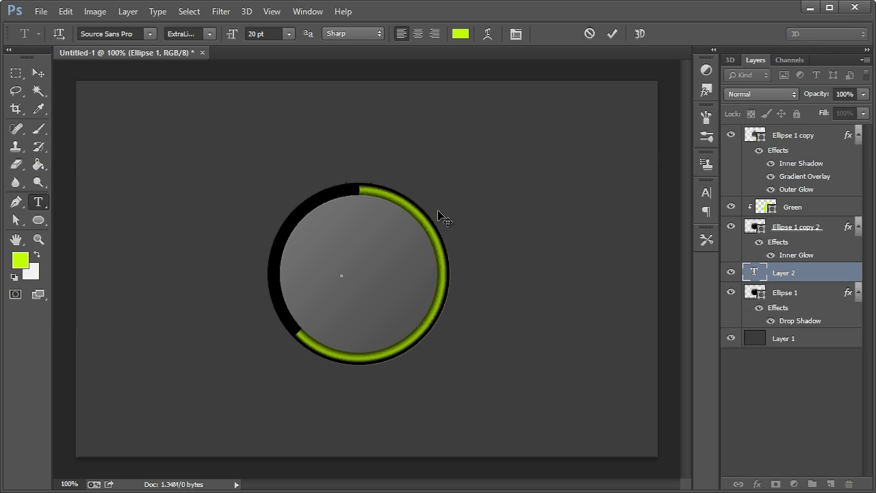
pyautogui.write('75')
pyautogui.click(39, 74)
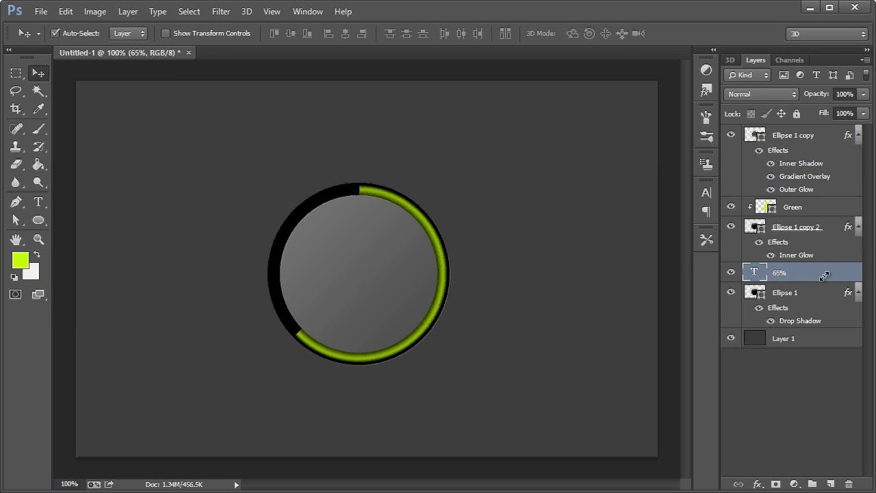
# - Move the text layer to the top and enlarge the text about four times
pyautogui.moveTo(822, 273); pyautogui.dragTo(818, 136)
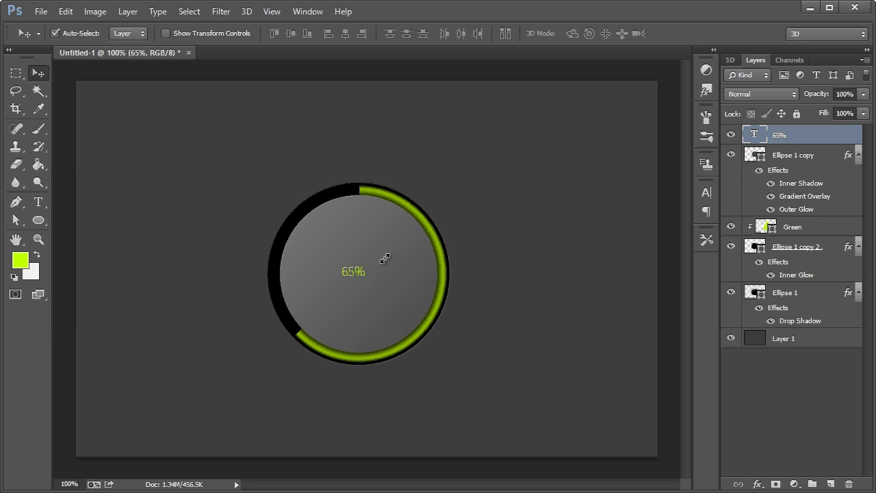
pyautogui.hotkey('ctrl', 't')
pyautogui.moveTo(368, 264); pyautogui.dragTo(406, 235)
pyautogui.moveTo(352, 277); pyautogui.dragTo(360, 281)
pyautogui.click(38, 73)
pyautogui.press('Return')
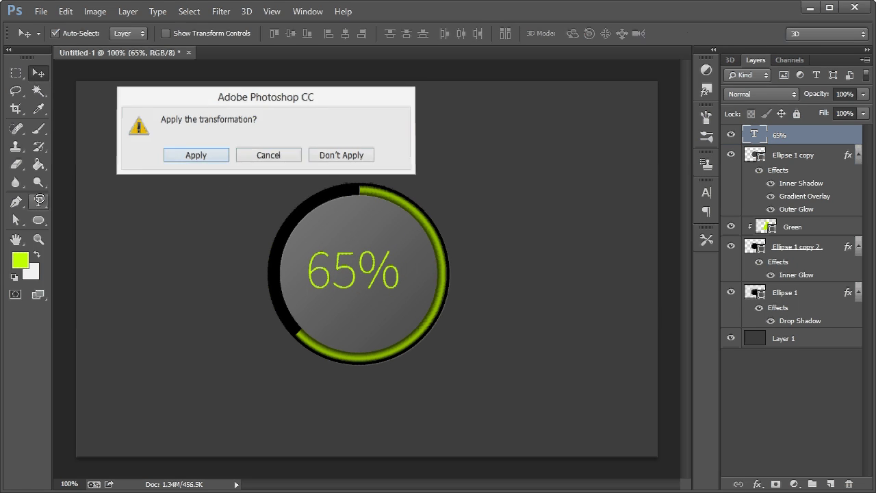
# - Make the text colour white (#ffffff)
pyautogui.press('t')
pyautogui.click(460, 34)
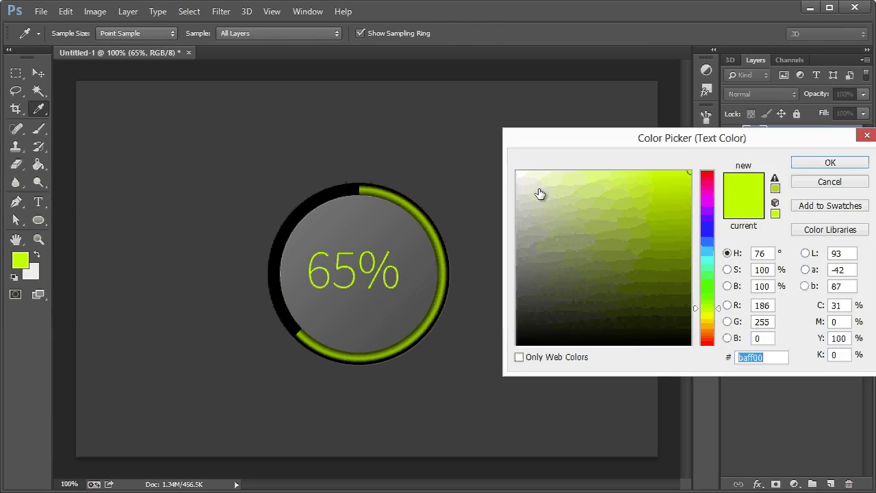
pyautogui.write('ffffff')
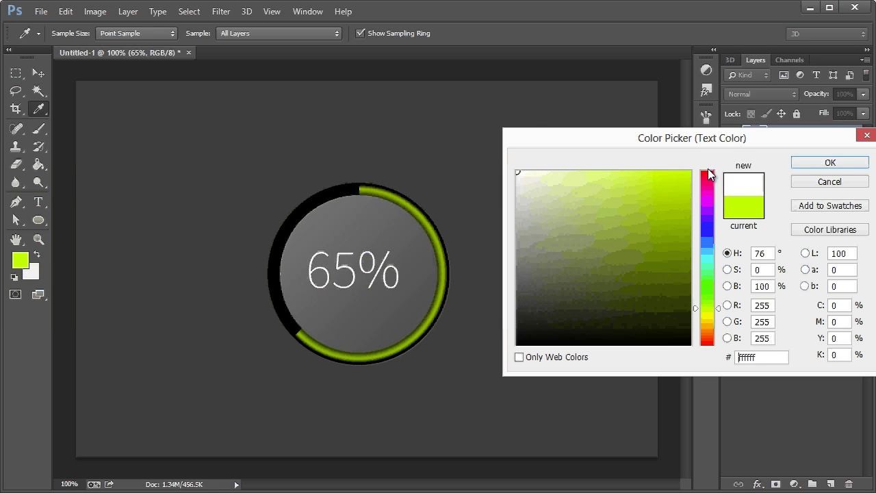
pyautogui.click(808, 163)
# - Delete the % sign so it reads 65, and centre it in the circle
pyautogui.click(399, 273)
pyautogui.hotkey('shift', 'Left')
pyautogui.press('BackSpace')
pyautogui.click(38, 73)
pyautogui.moveTo(330, 277); pyautogui.dragTo(348, 279)
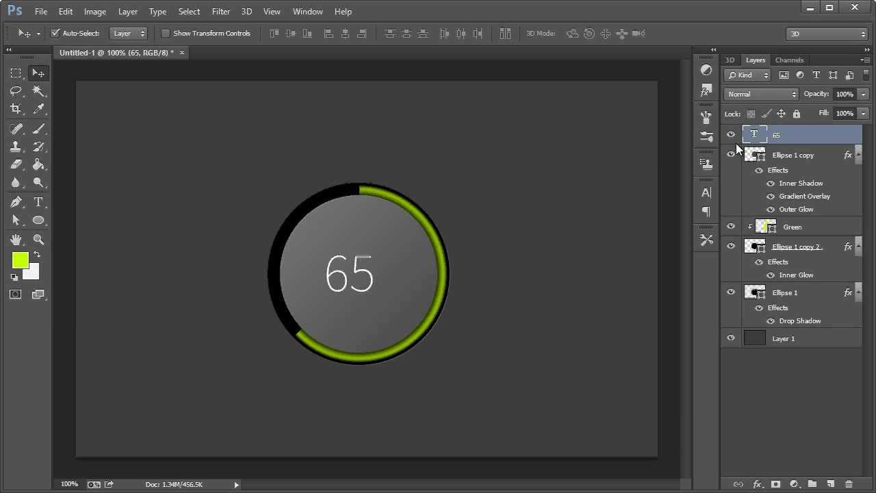
# - Duplicate the 65 text layer, shift the copy right, and retype it as %
pyautogui.rightClick(773, 136)
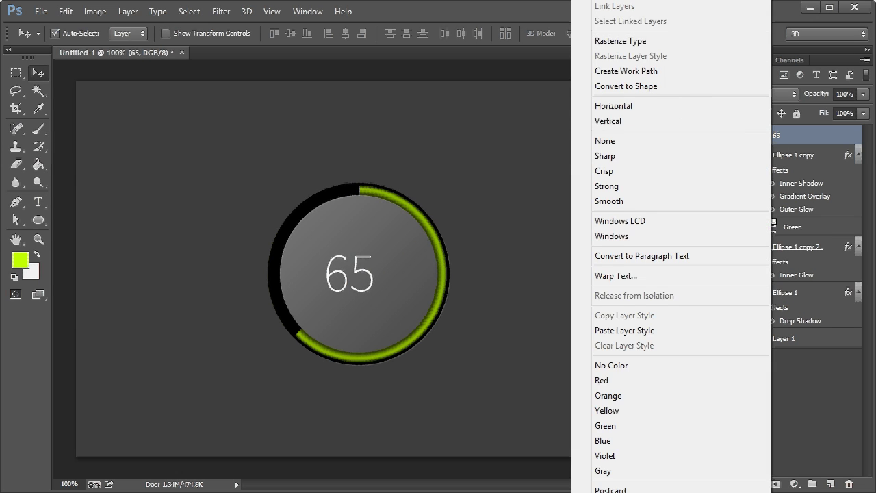
pyautogui.click(616, 6)
pyautogui.click(576, 95)
pyautogui.moveTo(382, 271); pyautogui.dragTo(435, 271)
pyautogui.press('t')
pyautogui.doubleClick(396, 273)
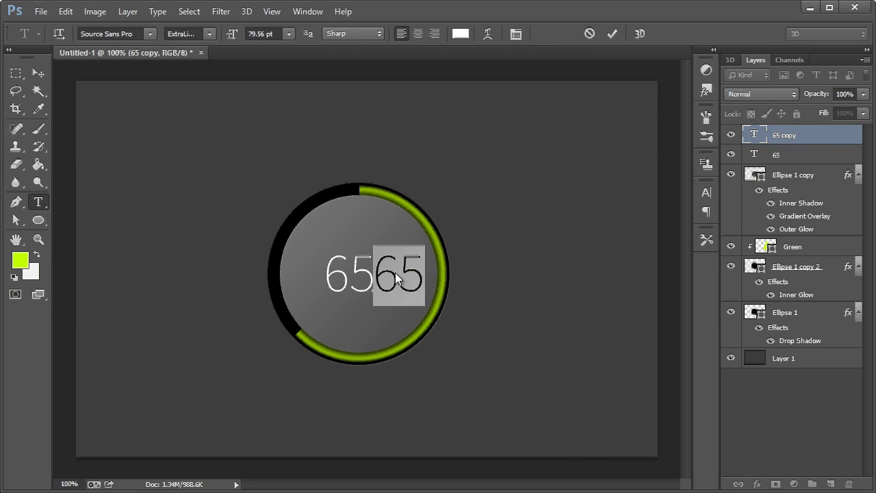
pyautogui.write('%')
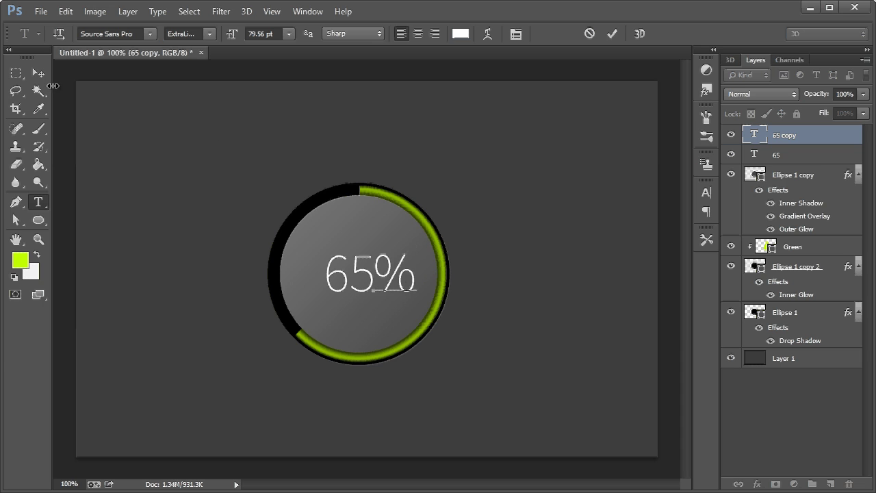
pyautogui.click(38, 72)
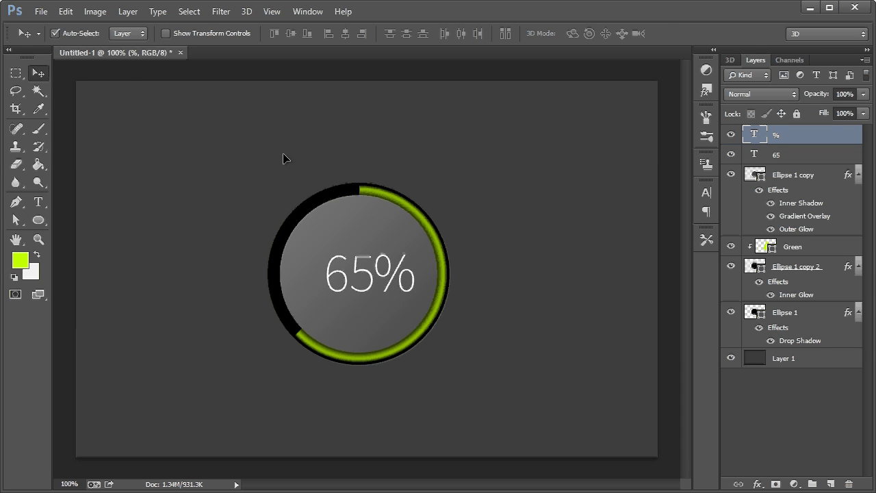
# - Shrink the % sign to about half size and nudge 65 and % right together
pyautogui.hotkey('ctrl', 't')
pyautogui.moveTo(420, 311); pyautogui.dragTo(387, 262)
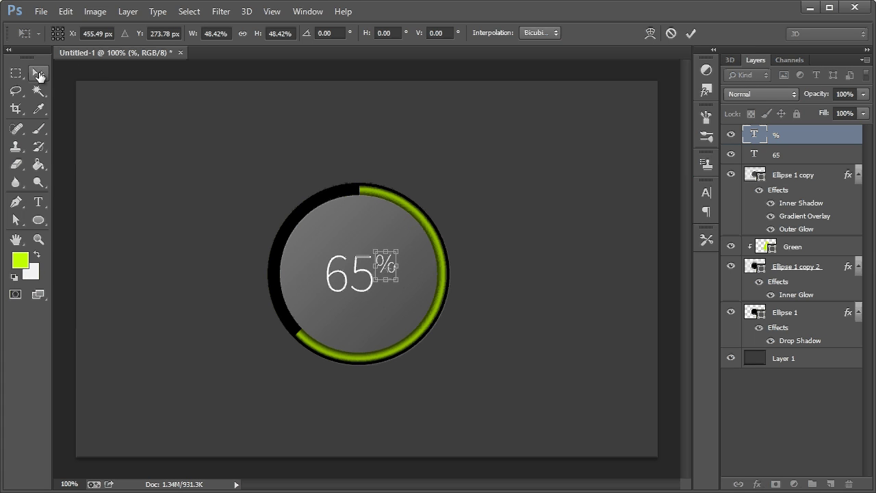
pyautogui.click(38, 74)
pyautogui.click(201, 158)
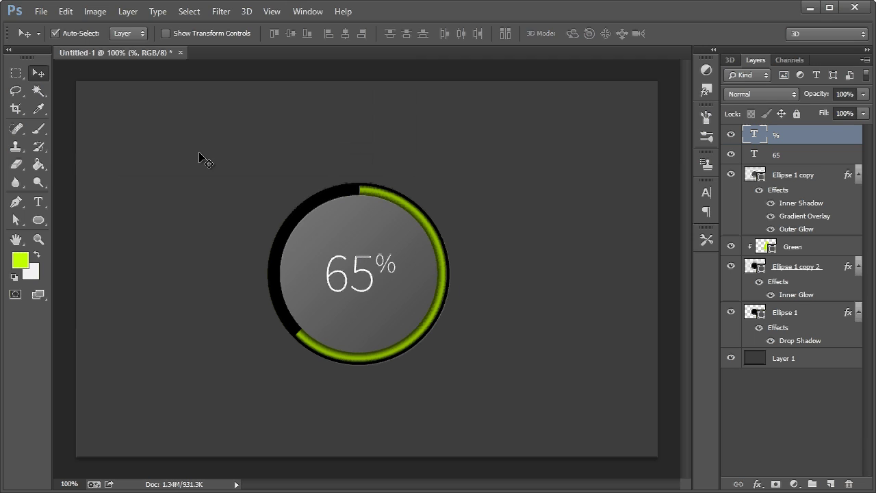
pyautogui.keyDown('shift'); pyautogui.click(801, 156); pyautogui.keyUp('shift')
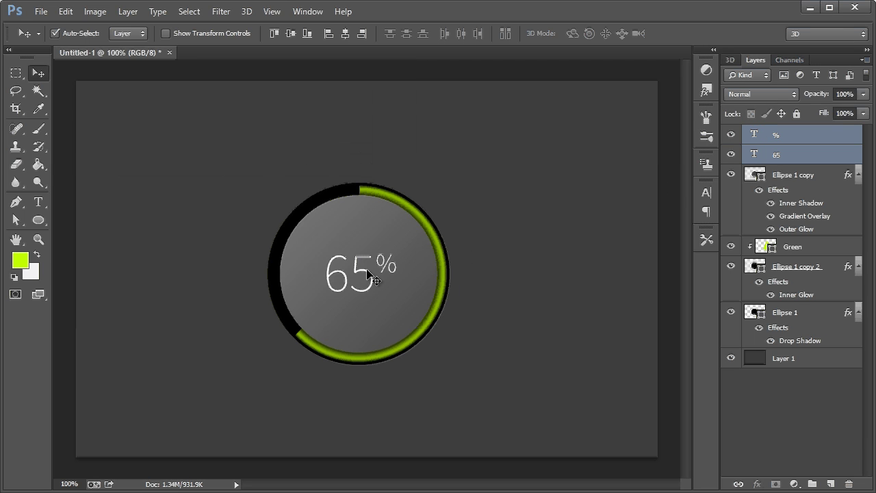
pyautogui.press('Right')
pyautogui.press('Right')
pyautogui.press('Right')
pyautogui.press('Right')
pyautogui.press('Right')
pyautogui.press('Right')
pyautogui.press('Right')
pyautogui.press('Right')
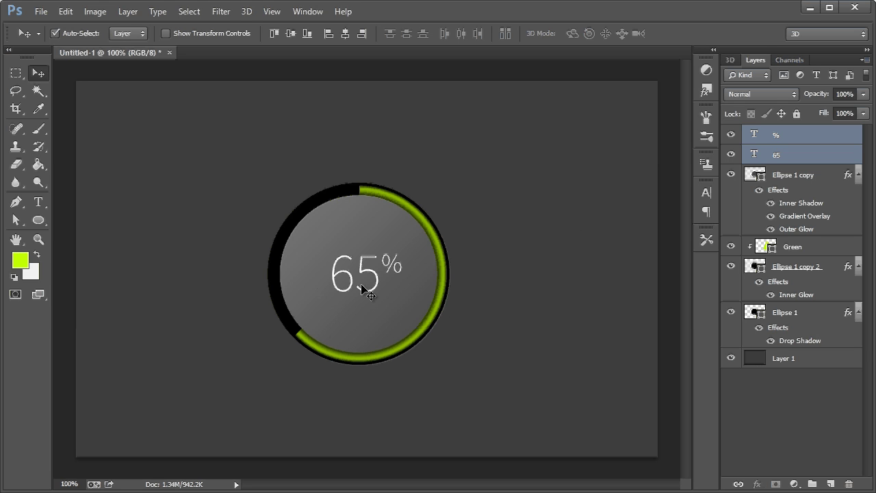
pyautogui.click(794, 139)
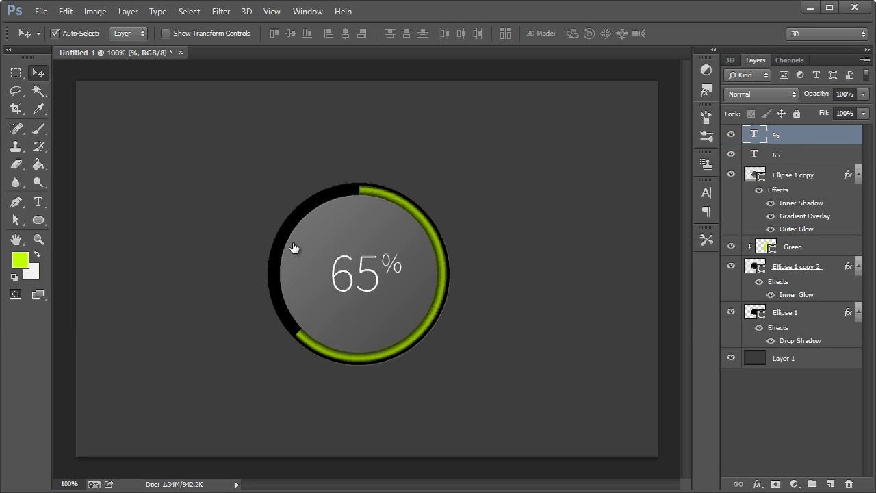
# - Draw a small circle at the lower-left end of the green ring
pyautogui.click(804, 249)
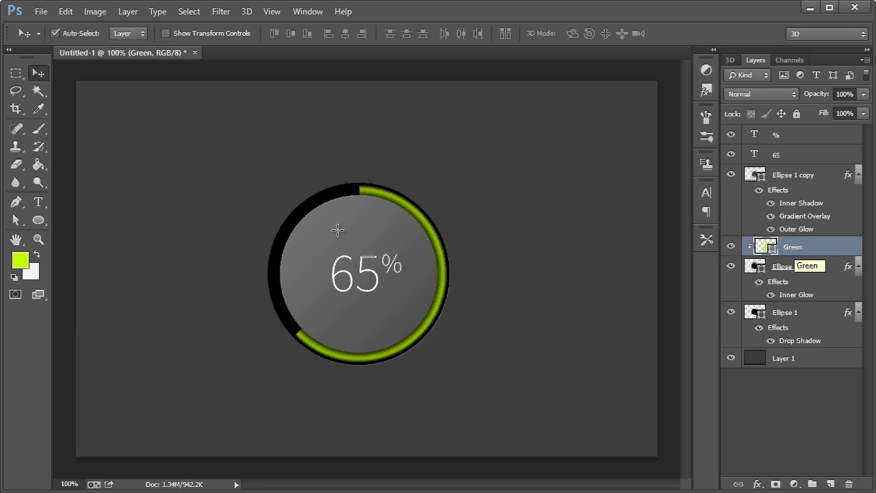
pyautogui.click(38, 220)
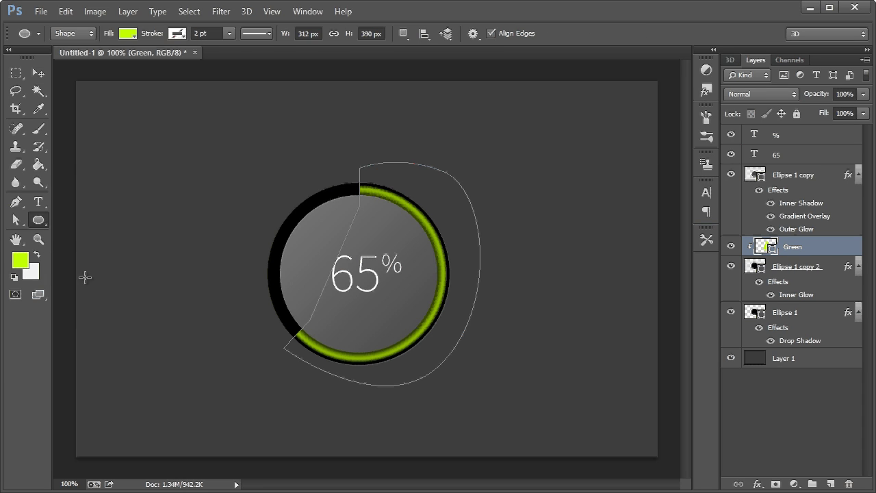
pyautogui.moveTo(298, 333); pyautogui.dragTo(317, 352)
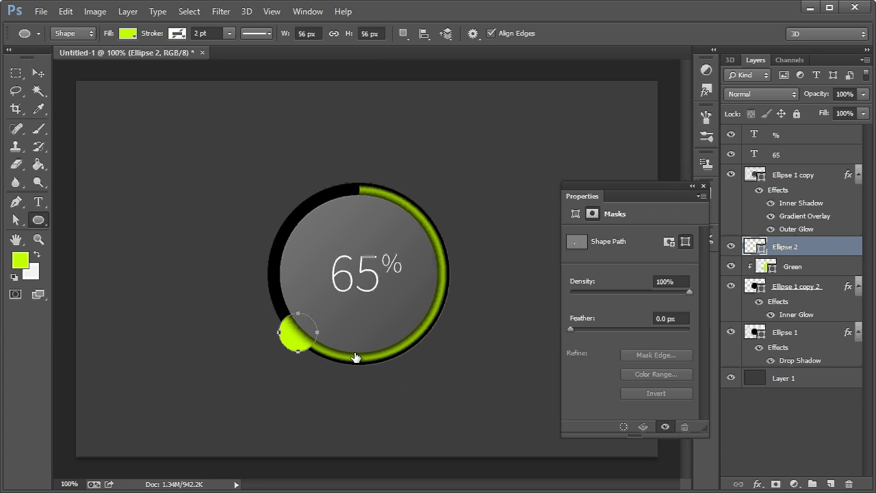
pyautogui.click(756, 246)
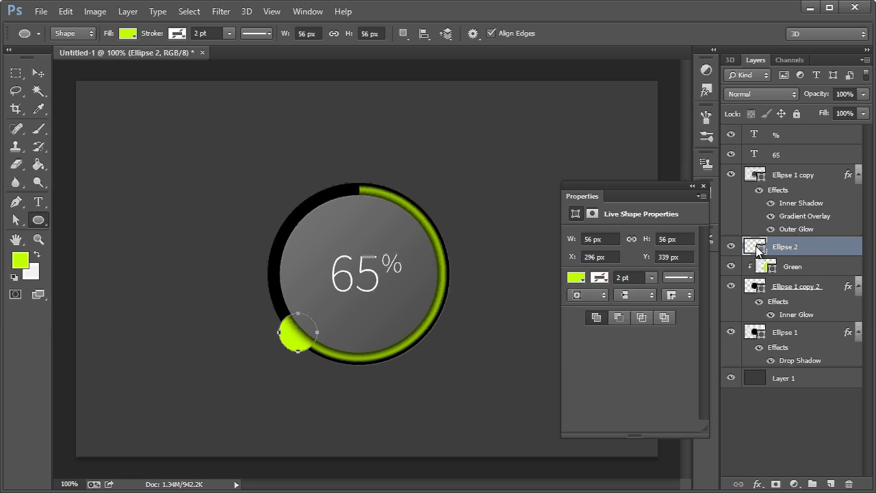
# - Fill the circle with a reversed radial gradient whose 3b3b3b grey stop has 0% opacity
pyautogui.click(15, 221)
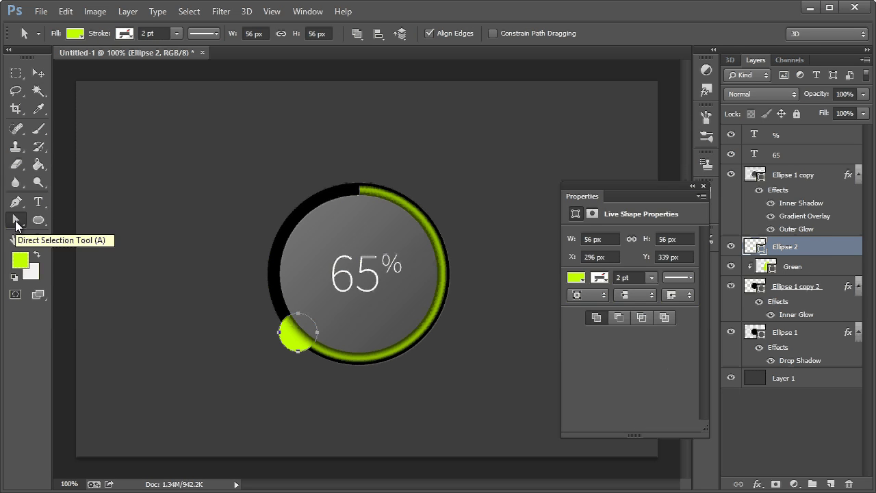
pyautogui.click(75, 34)
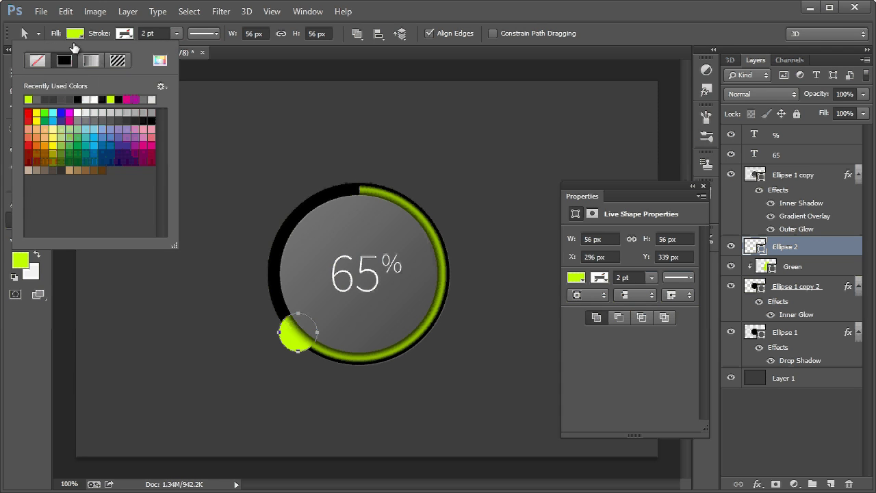
pyautogui.click(86, 60)
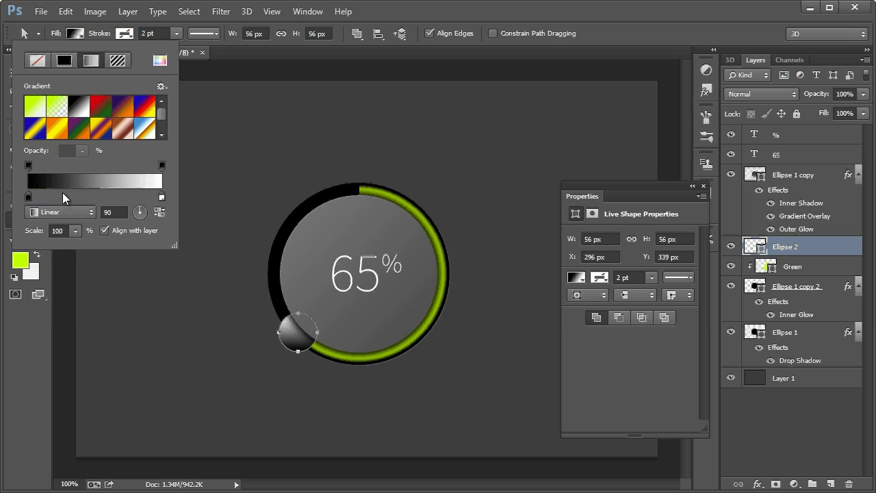
pyautogui.click(63, 212)
pyautogui.click(53, 237)
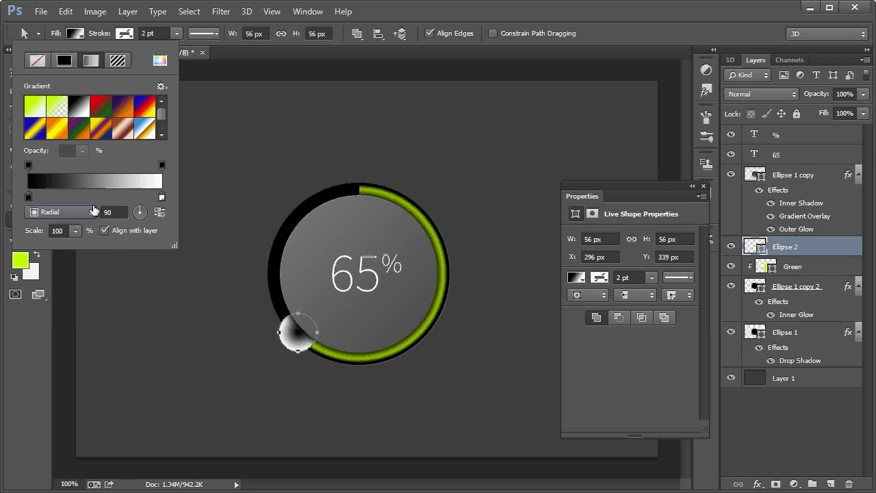
pyautogui.click(161, 214)
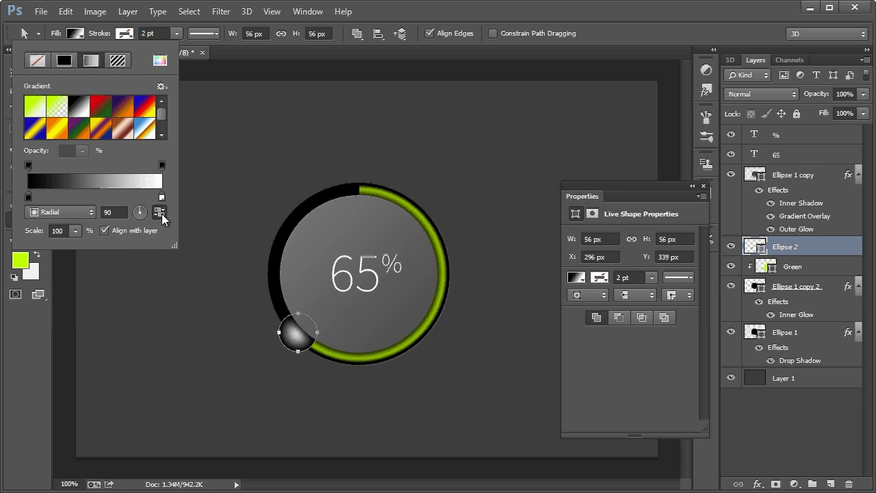
pyautogui.doubleClick(28, 198)
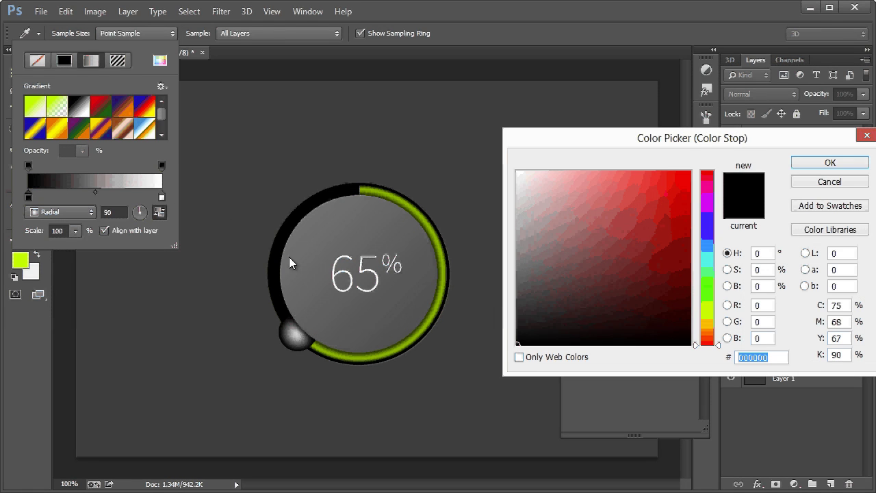
pyautogui.click(260, 213)
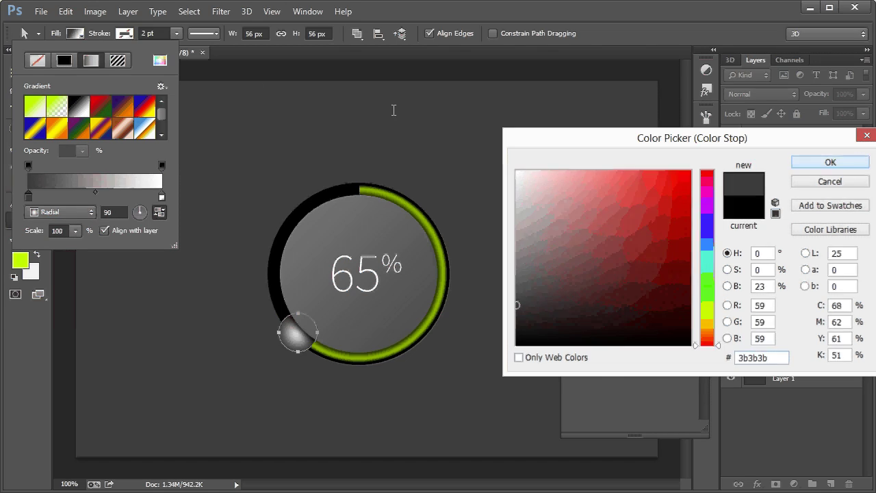
pyautogui.press('Return')
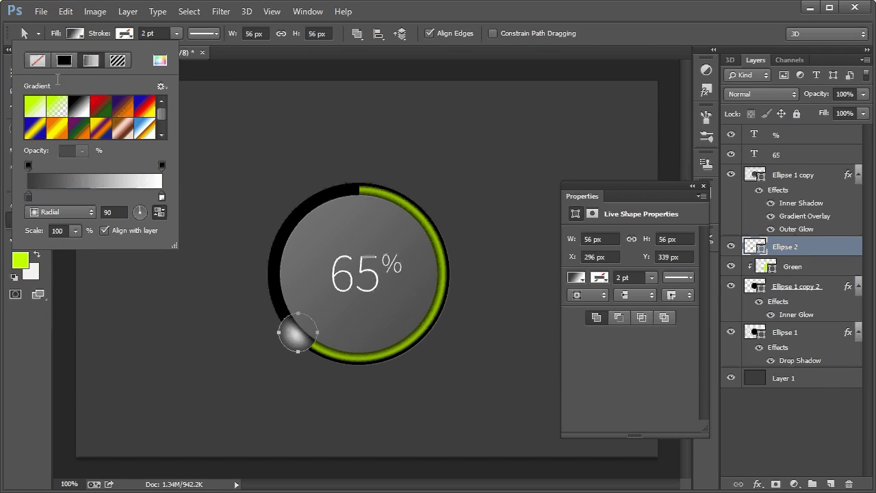
pyautogui.click(29, 165)
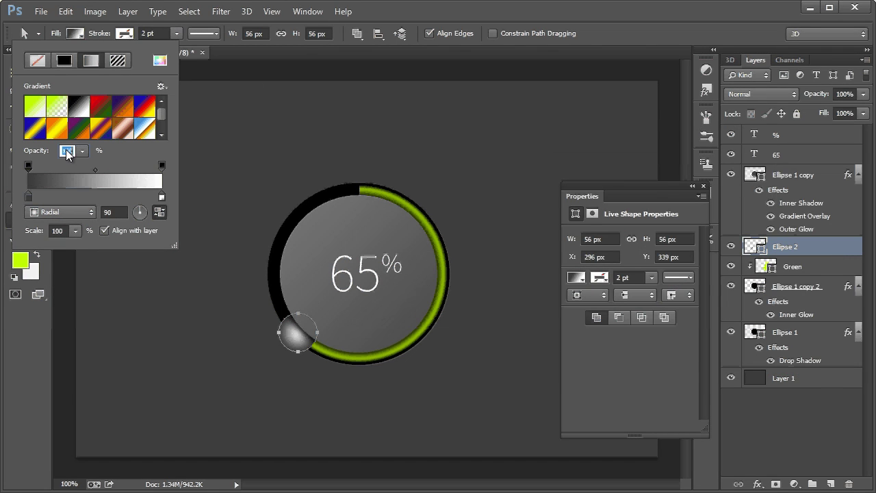
pyautogui.write('0')
pyautogui.press('Return')
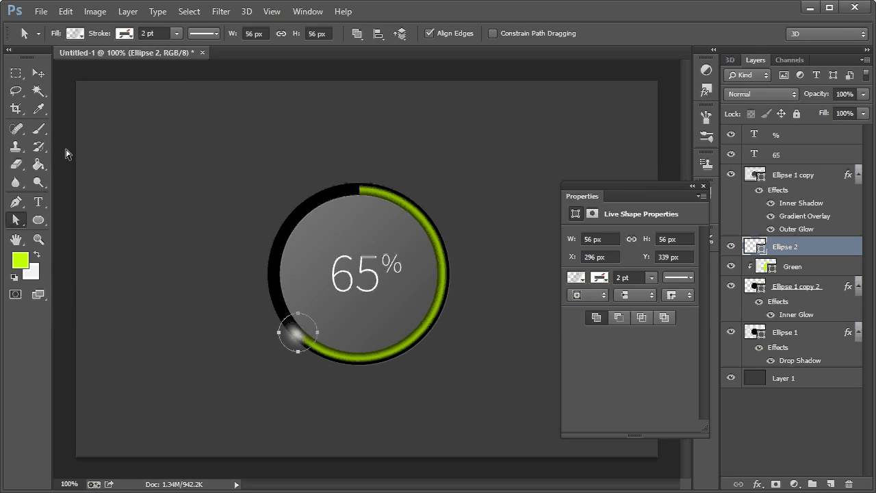
# - Scale the glow circle up to about 146%
pyautogui.click(38, 73)
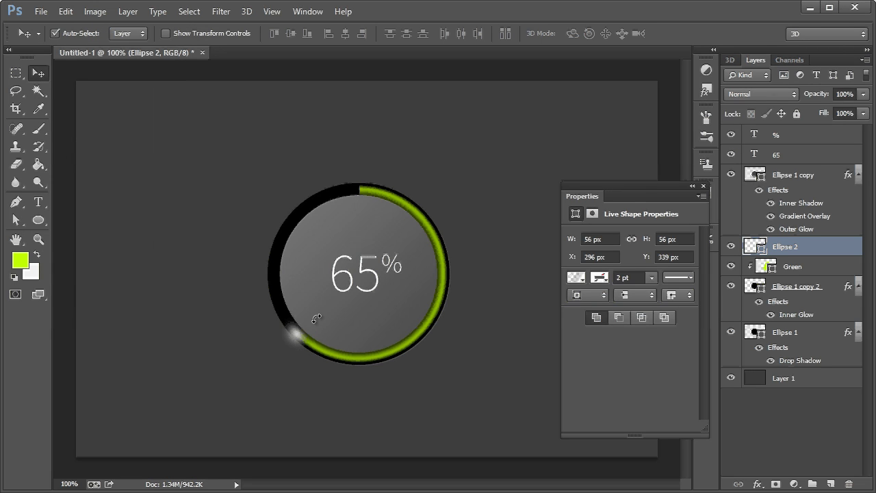
pyautogui.hotkey('ctrl', 't')
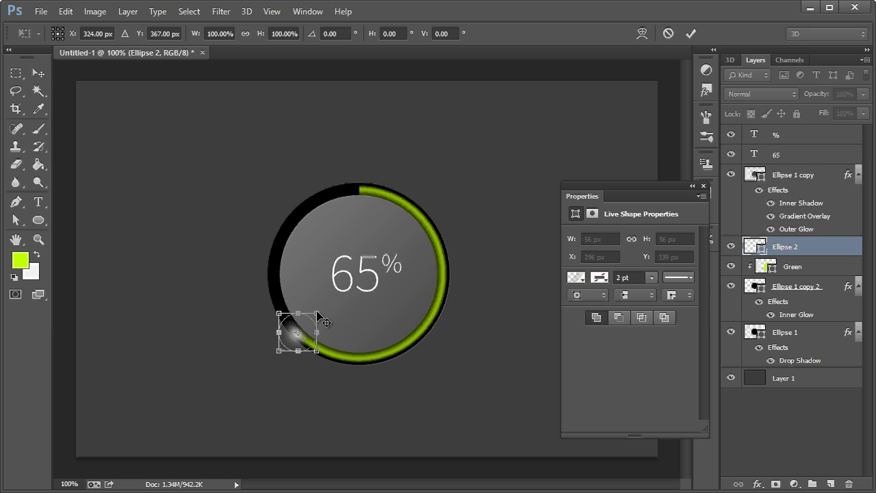
pyautogui.moveTo(317, 313); pyautogui.dragTo(326, 303)
pyautogui.click(38, 73)
pyautogui.click(213, 153)
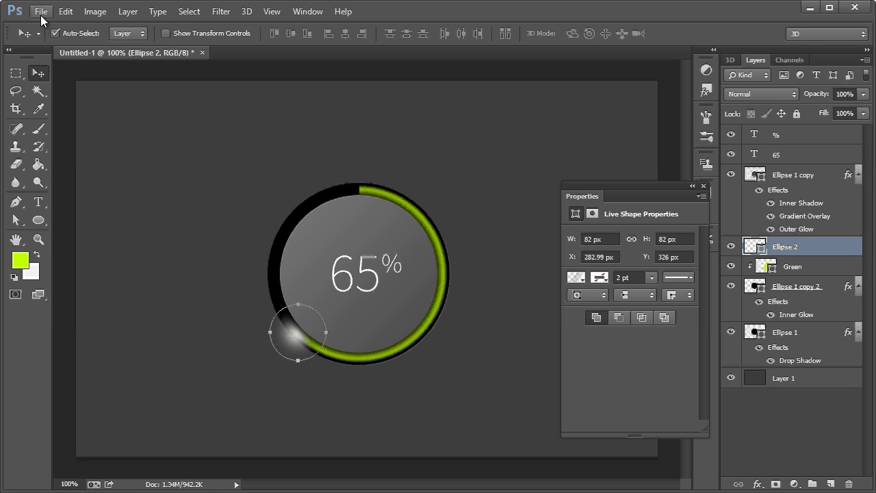
# - Move the white gradient stop toward the middle and add a pale green d7ff90 stop
pyautogui.click(17, 222)
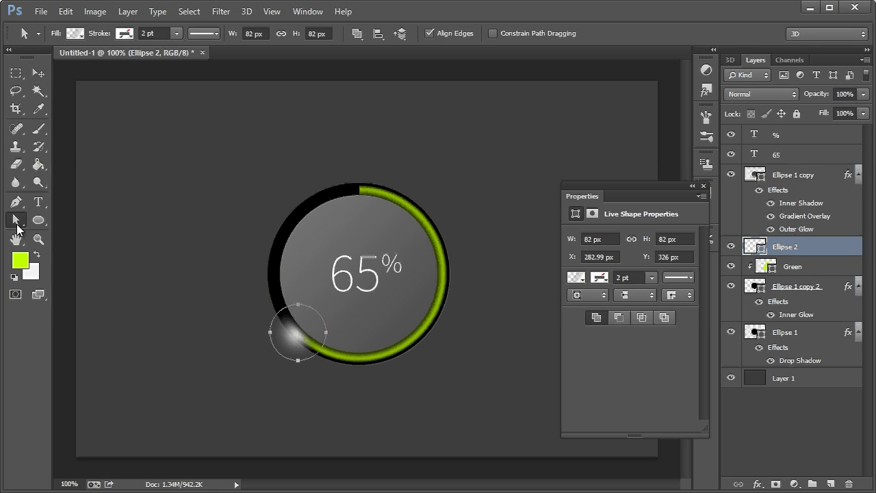
pyautogui.click(71, 34)
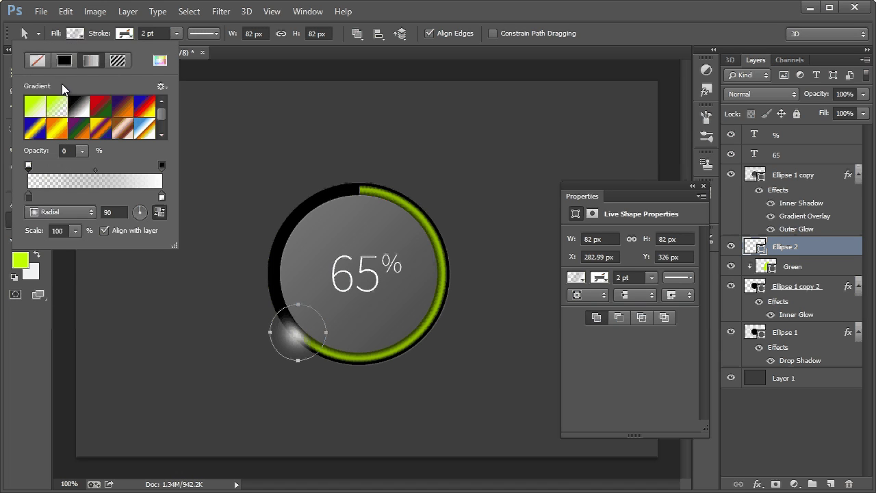
pyautogui.click(164, 198)
pyautogui.moveTo(162, 199); pyautogui.dragTo(109, 196)
pyautogui.click(153, 198)
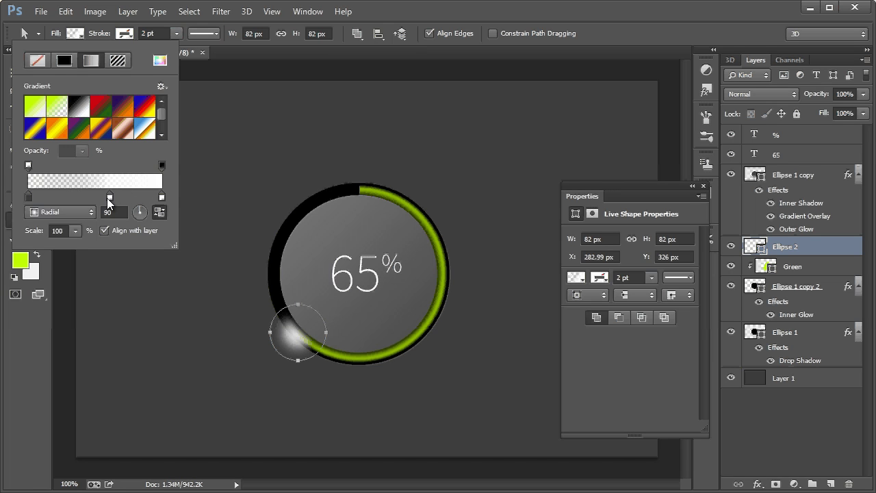
pyautogui.doubleClick(110, 198)
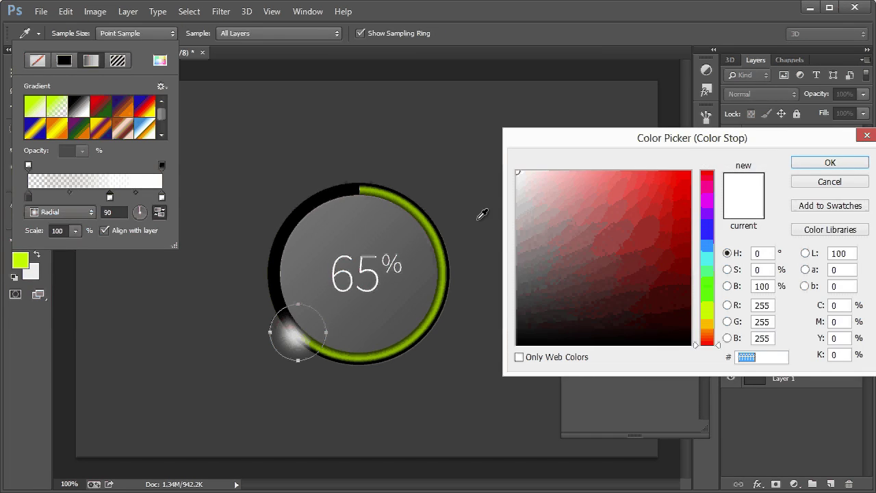
pyautogui.click(705, 306)
pyautogui.click(593, 172)
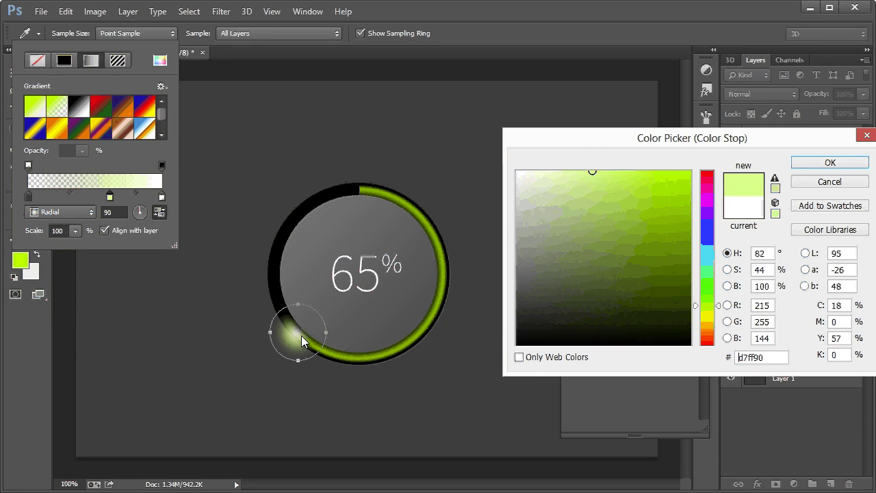
pyautogui.click(847, 164)
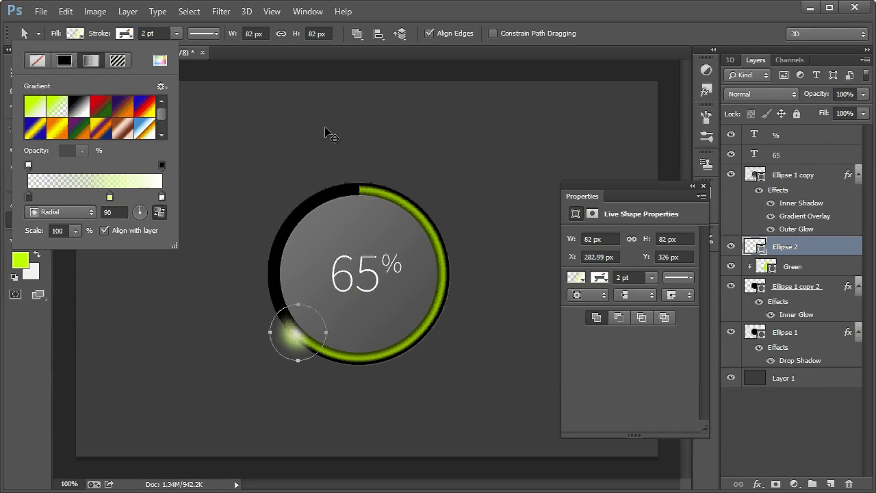
pyautogui.click(38, 73)
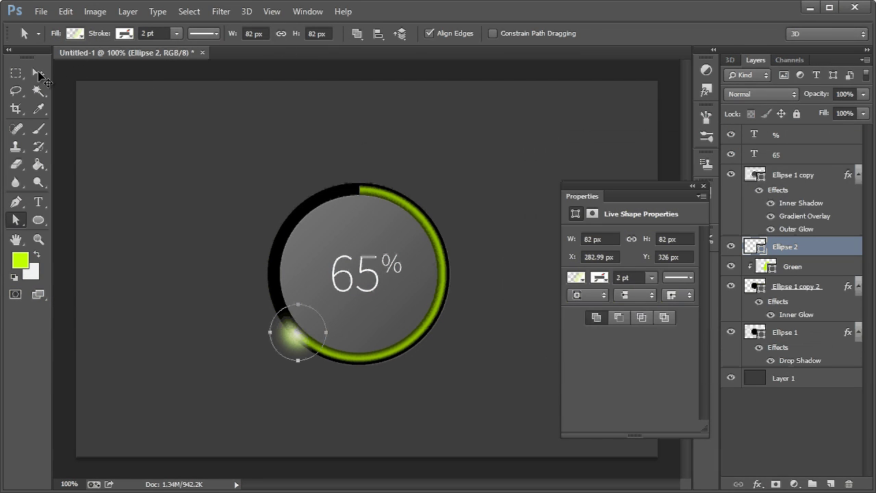
pyautogui.click(38, 73)
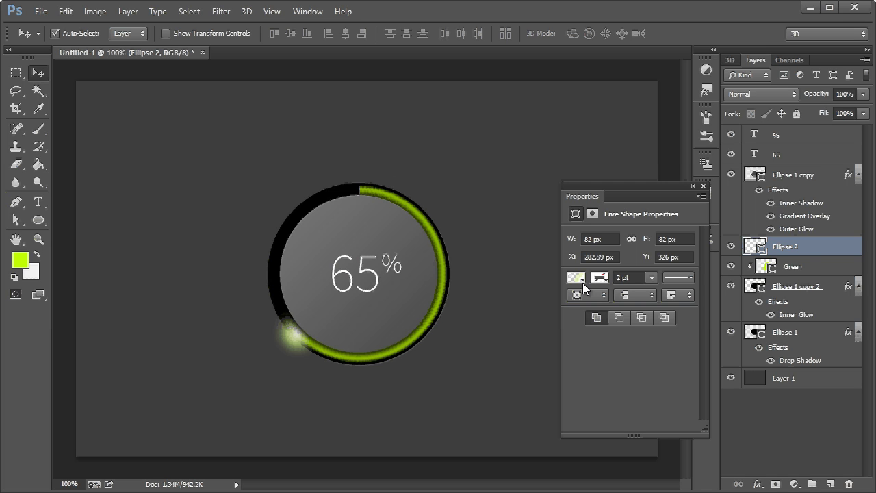
# - Duplicate Ellipse 2, place the copy above Ellipse 1 copy, and set it to 46% opacity
pyautogui.rightClick(786, 248)
pyautogui.click(643, 7)
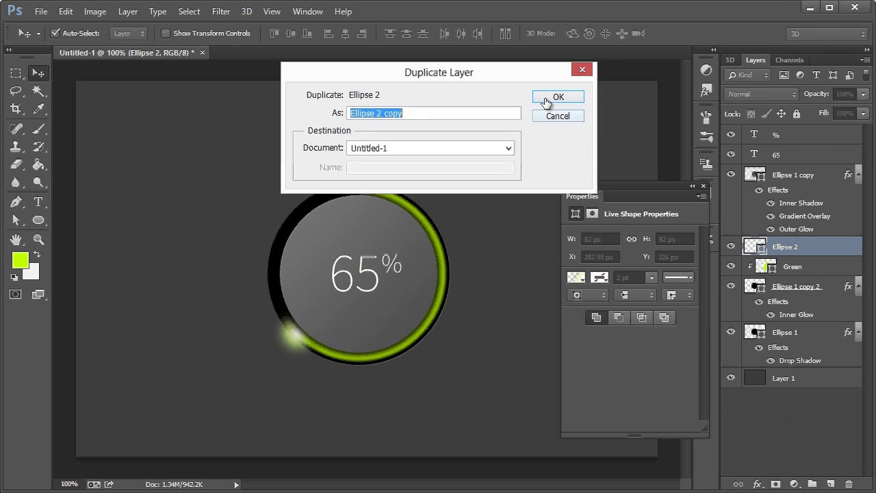
pyautogui.click(546, 102)
pyautogui.moveTo(793, 247); pyautogui.dragTo(795, 173)
pyautogui.click(863, 93)
pyautogui.moveTo(847, 110); pyautogui.dragTo(827, 113)
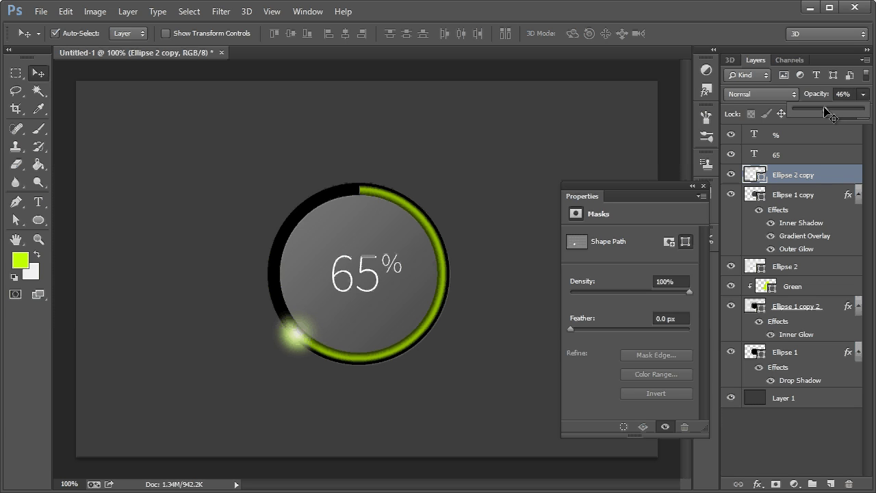
pyautogui.click(770, 188)
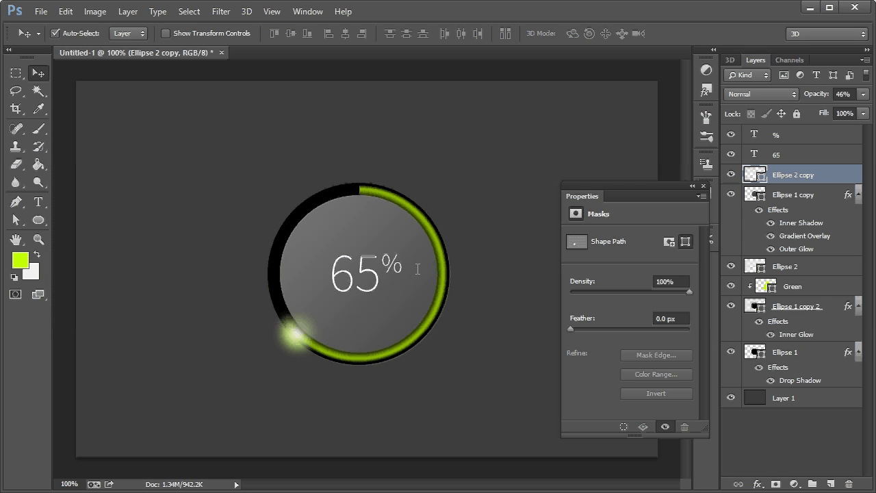
# - Rename Layer 1 to 'background' and add a new empty Layer 1
pyautogui.click(808, 401)
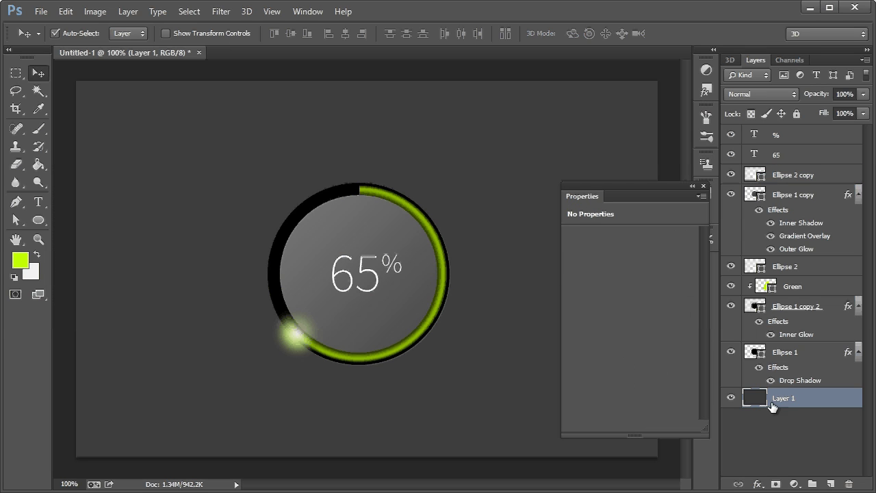
pyautogui.doubleClick(785, 401)
pyautogui.write('background')
pyautogui.press('Return')
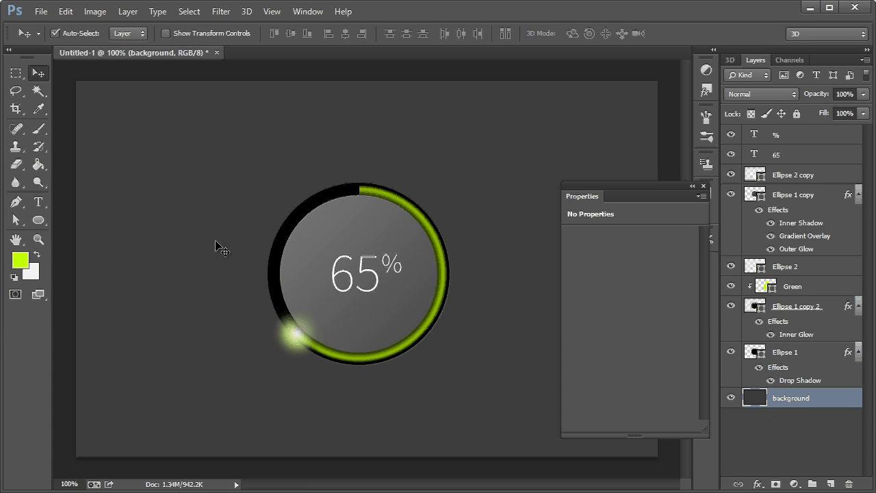
pyautogui.hotkey('ctrl', 'shift', 'n')
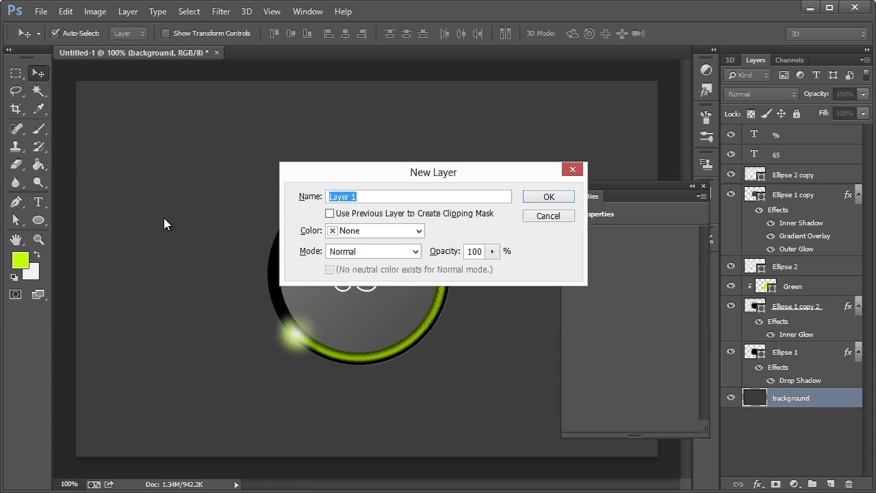
pyautogui.press('Return')
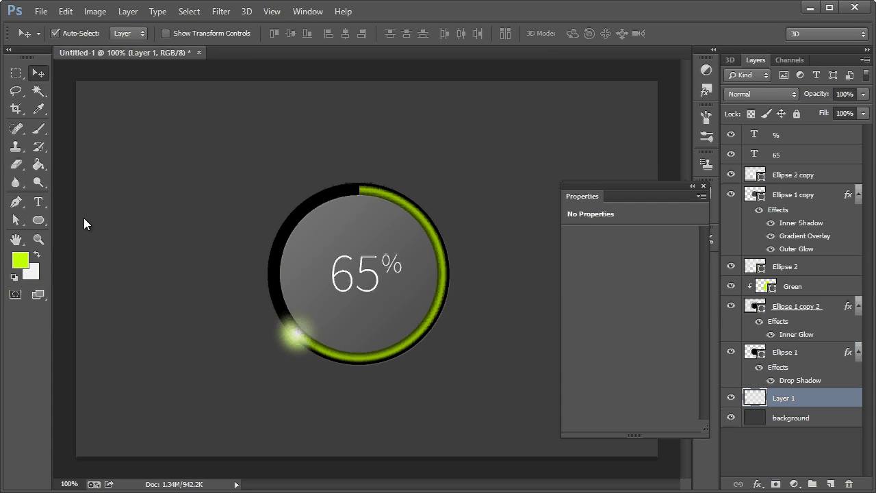
# - Set the foreground colour to a lighter grey (#626262)
pyautogui.moveTo(38, 166); pyautogui.dragTo(83, 160)
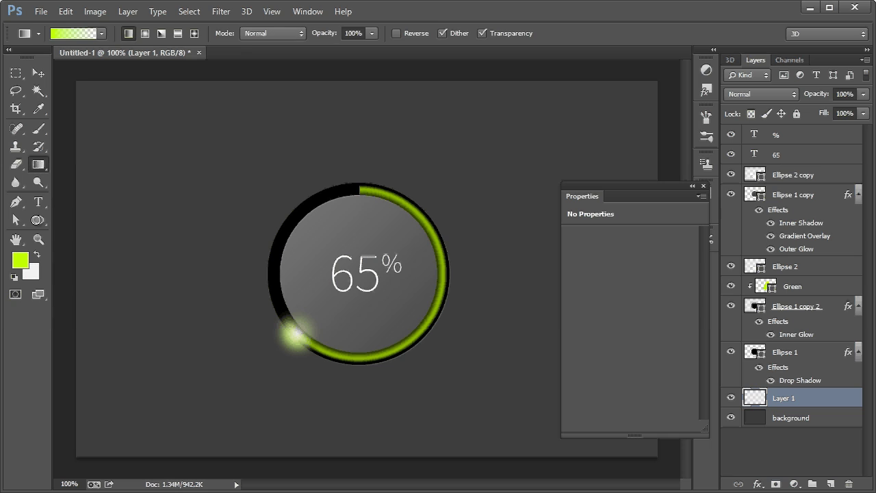
pyautogui.click(20, 260)
pyautogui.click(188, 150)
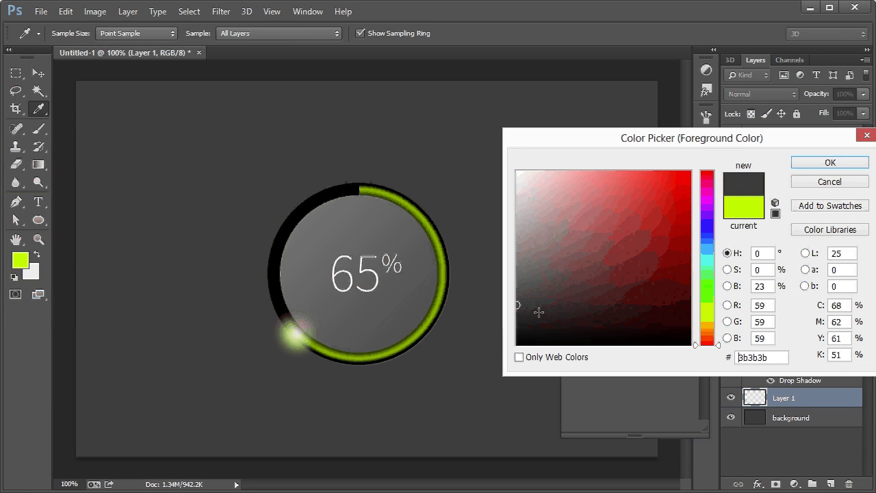
pyautogui.click(518, 289)
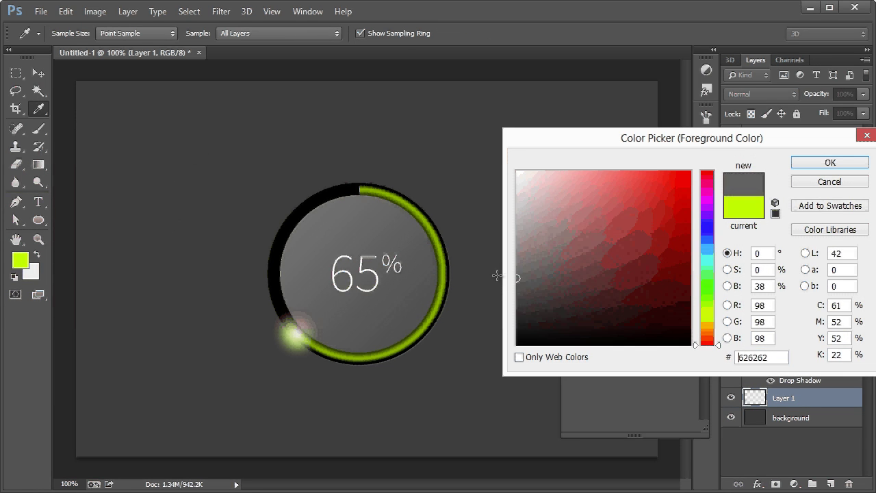
pyautogui.click(804, 162)
# - Draw a diagonal grey gradient from the top-left toward the circle
pyautogui.press('g')
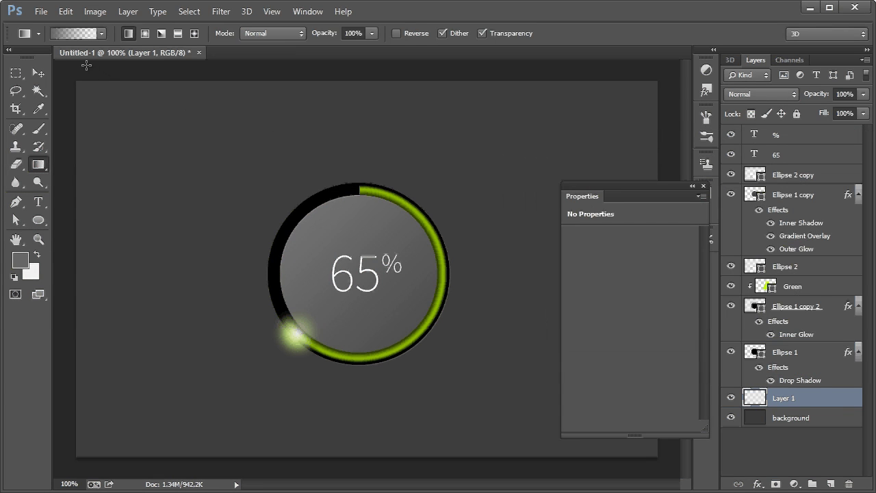
pyautogui.moveTo(86, 65); pyautogui.dragTo(342, 240)
pyautogui.hotkey('ctrl', 'z')
pyautogui.moveTo(259, 200); pyautogui.dragTo(293, 272)
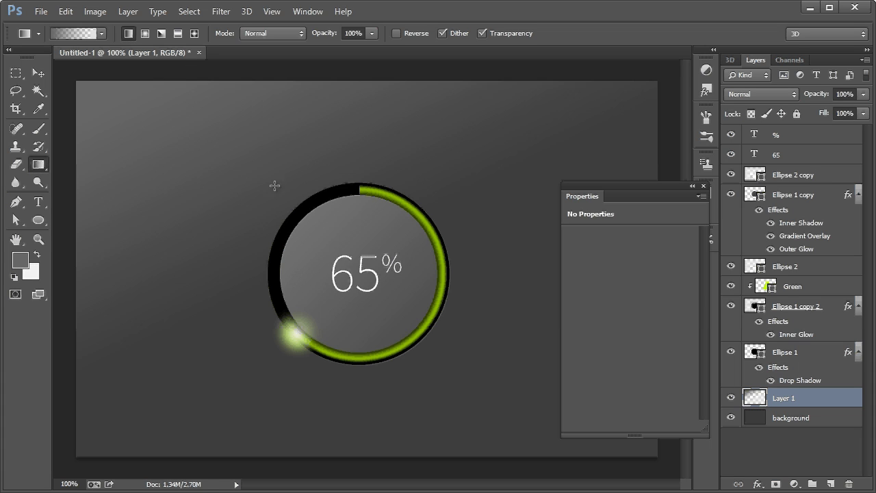
pyautogui.click(704, 187)
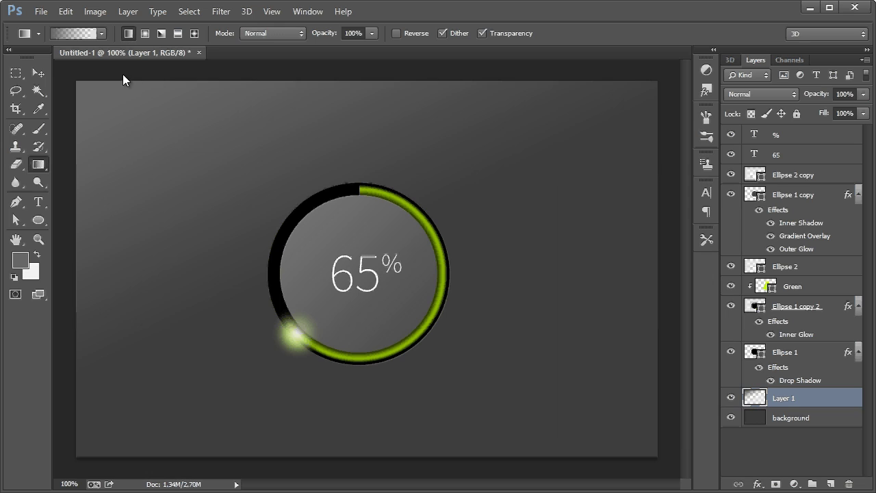
# - Set the foreground colour to pure black for the shadow shape
pyautogui.click(35, 70)
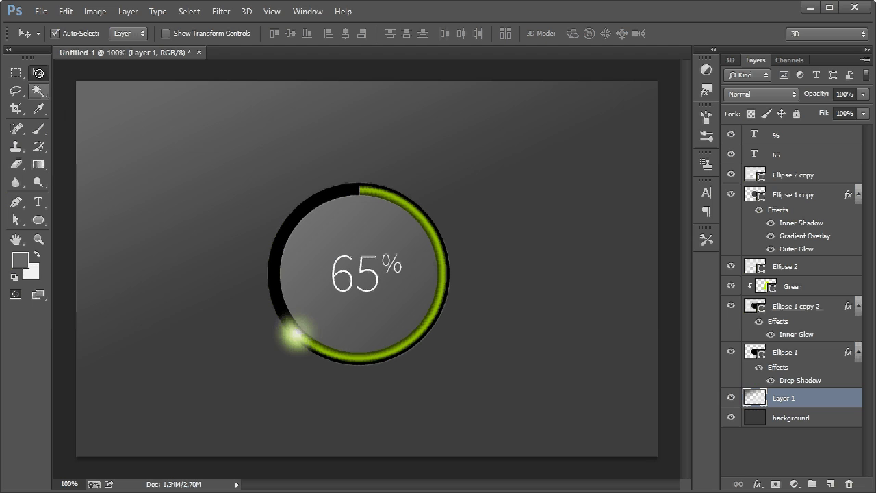
pyautogui.click(18, 202)
pyautogui.click(20, 259)
pyautogui.moveTo(567, 319); pyautogui.dragTo(506, 357)
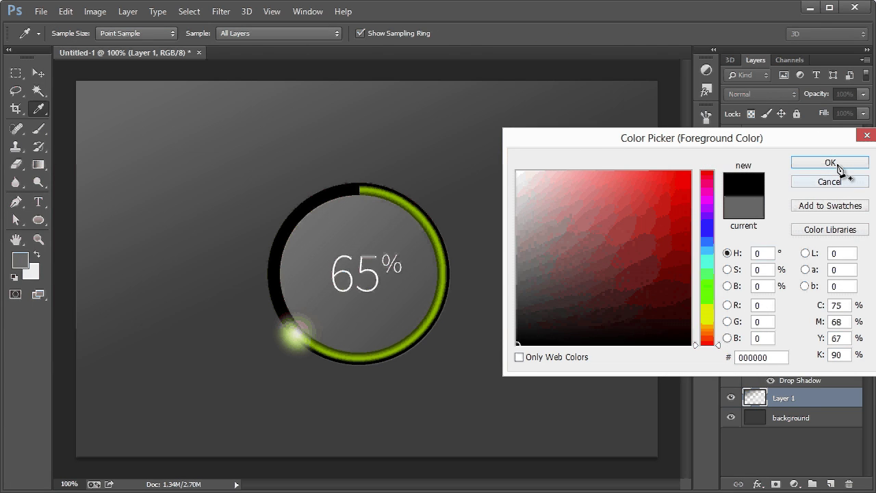
pyautogui.click(815, 164)
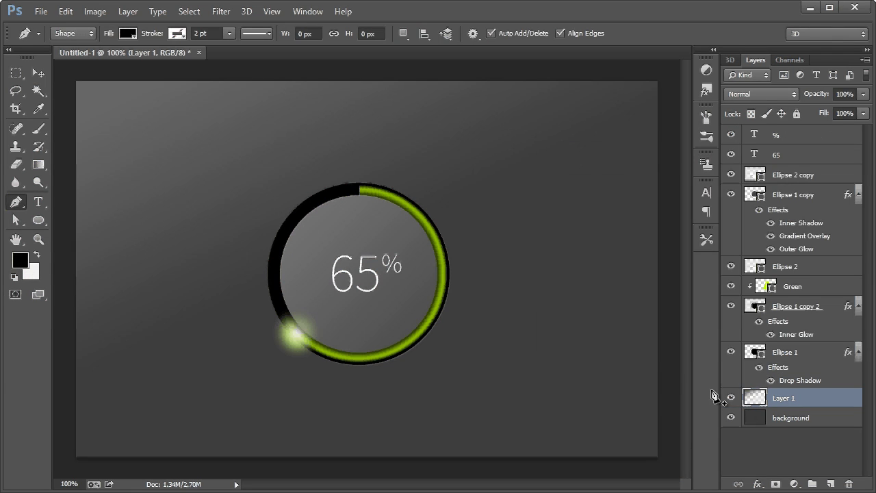
# - Draw a closed shadow shape from the ring's lower-left edge out to the lower right
pyautogui.click(302, 332)
pyautogui.click(402, 431)
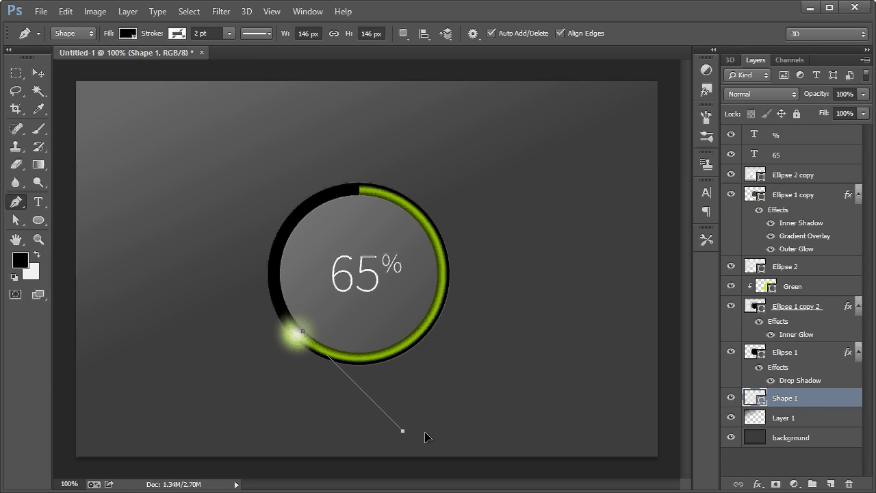
pyautogui.moveTo(534, 307); pyautogui.dragTo(526, 263)
pyautogui.hotkey('ctrl', 'z')
pyautogui.moveTo(533, 297); pyautogui.dragTo(541, 180)
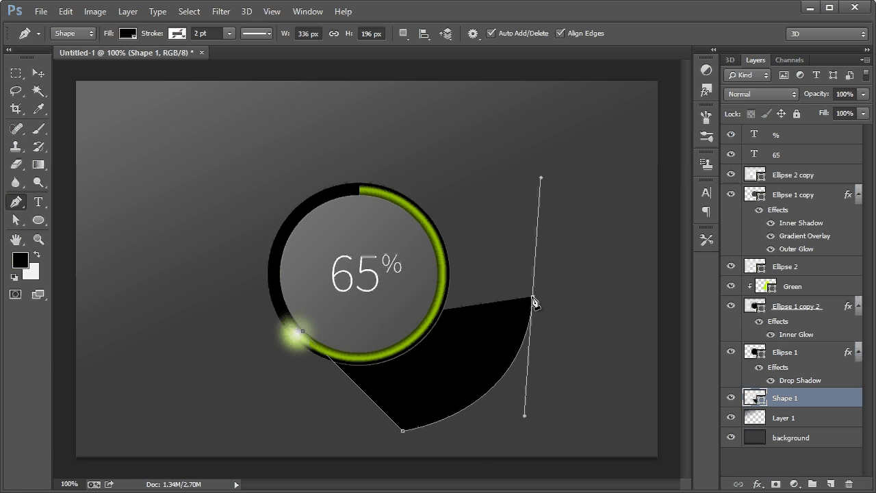
pyautogui.keyDown('alt'); pyautogui.click(533, 297); pyautogui.keyUp('alt')
pyautogui.click(432, 195)
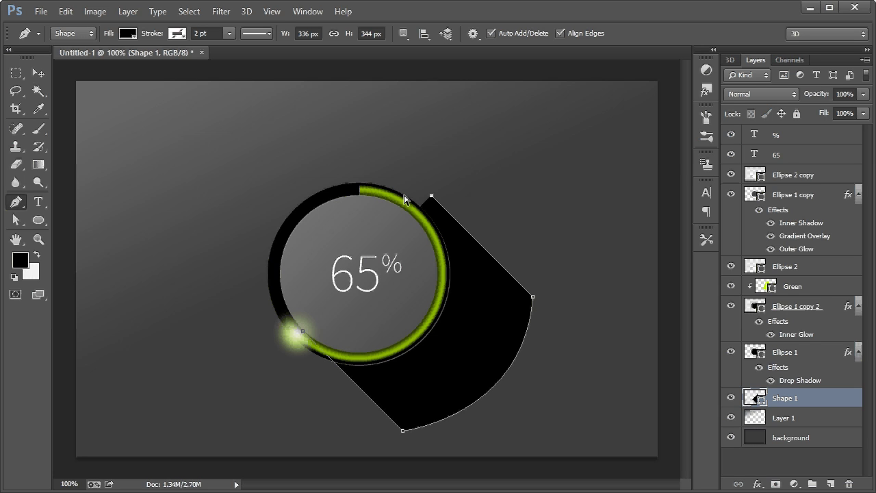
# - Pull the shadow's right curve point inward and move Shape 1 above Green
pyautogui.click(18, 222)
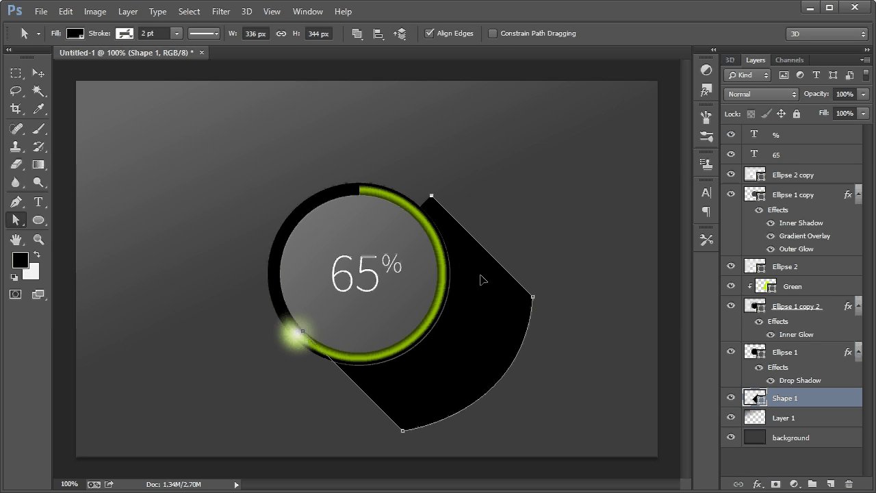
pyautogui.click(533, 298)
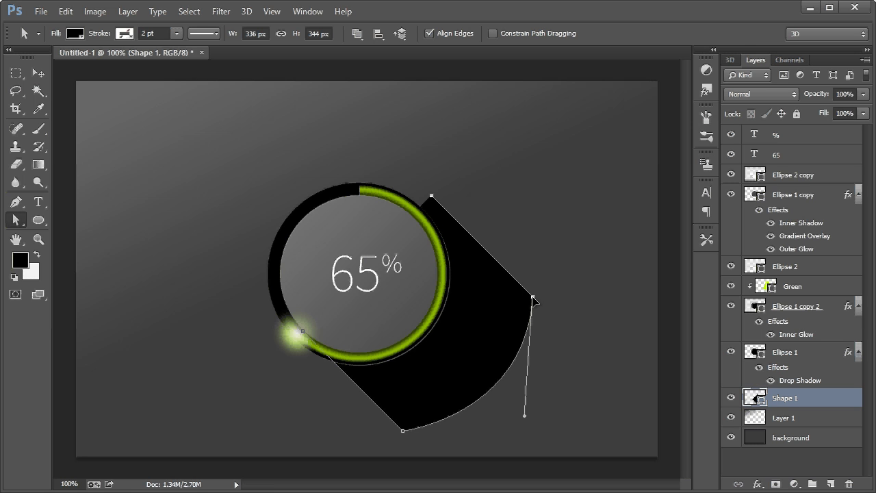
pyautogui.moveTo(534, 300); pyautogui.dragTo(513, 318)
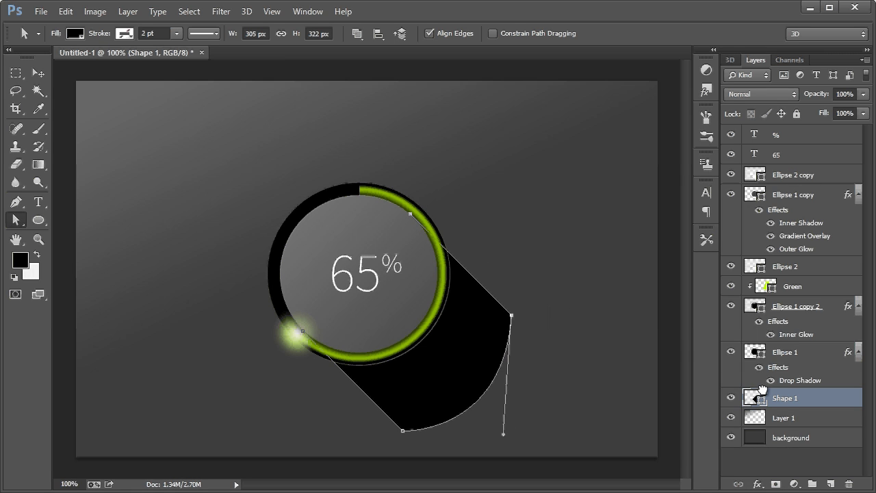
pyautogui.moveTo(794, 400); pyautogui.dragTo(786, 286)
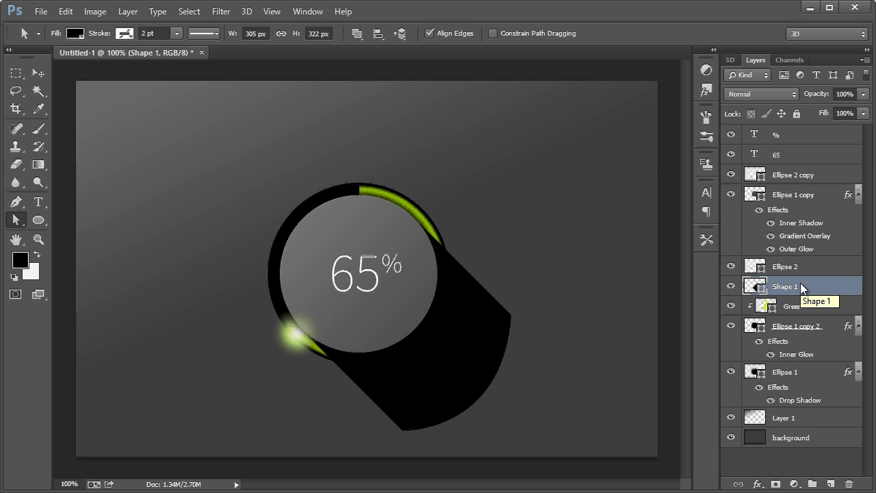
# - Rasterize Shape 1 and lower its opacity to 37%
pyautogui.rightClick(799, 284)
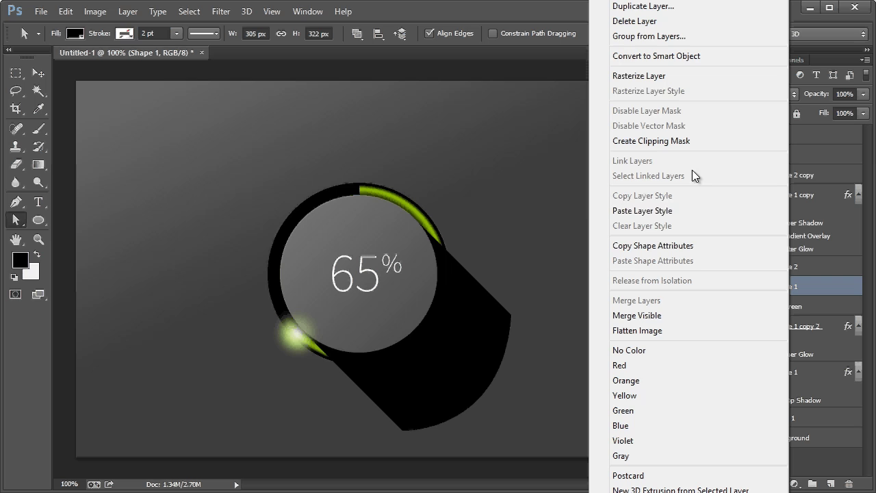
pyautogui.click(632, 71)
pyautogui.click(864, 94)
pyautogui.moveTo(844, 107); pyautogui.dragTo(823, 108)
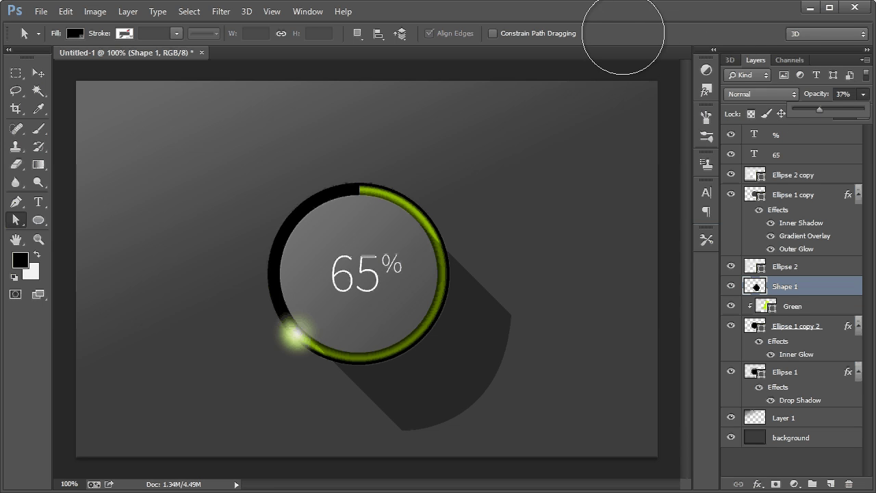
# - Fade the shadow's far end with a soft 279 px eraser at 54% opacity
pyautogui.click(17, 166)
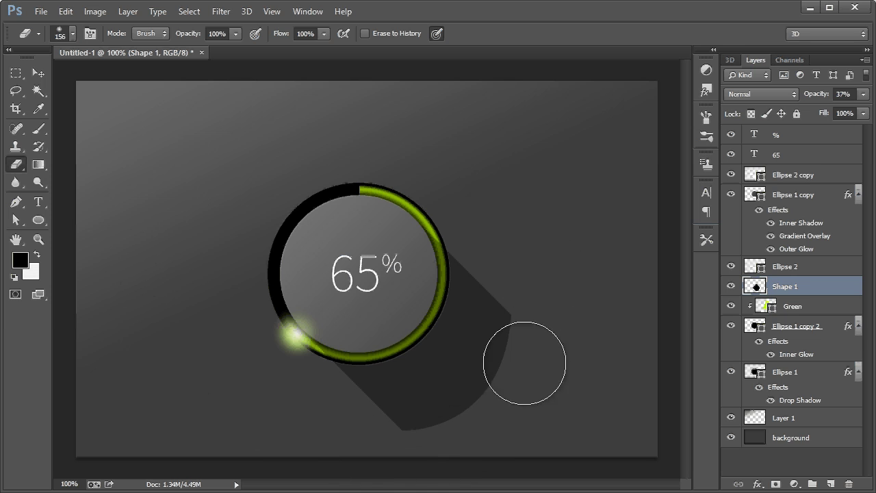
pyautogui.moveTo(519, 379); pyautogui.dragTo(449, 457)
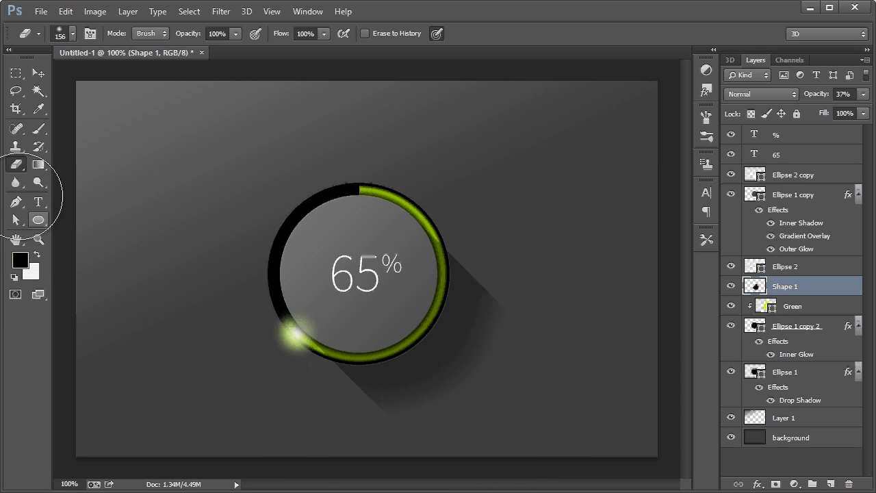
pyautogui.click(15, 182)
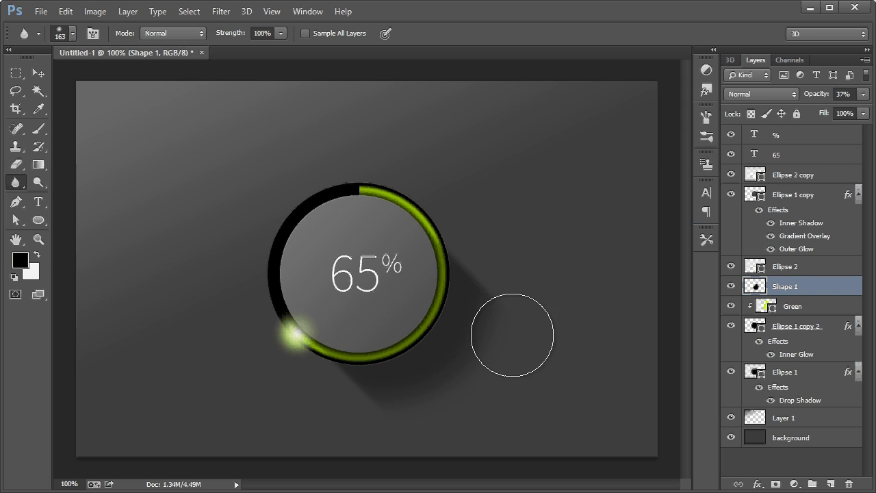
pyautogui.click(18, 165)
pyautogui.click(60, 33)
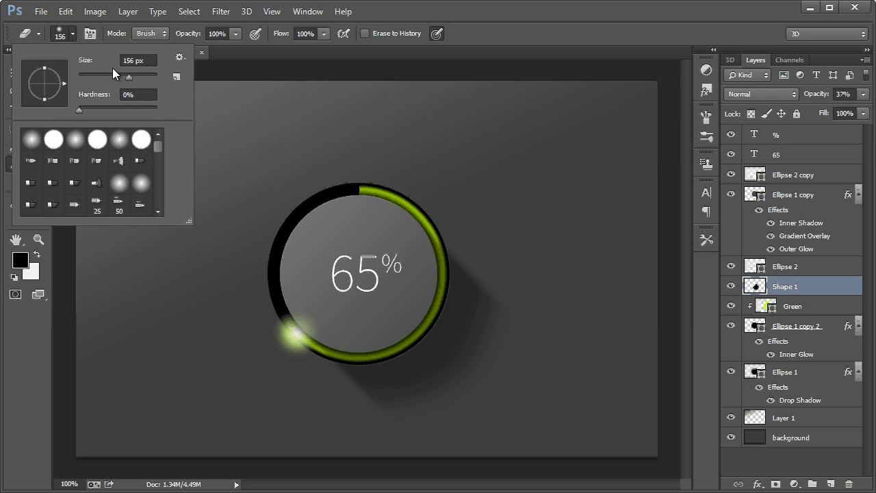
pyautogui.write('279')
pyautogui.press('Return')
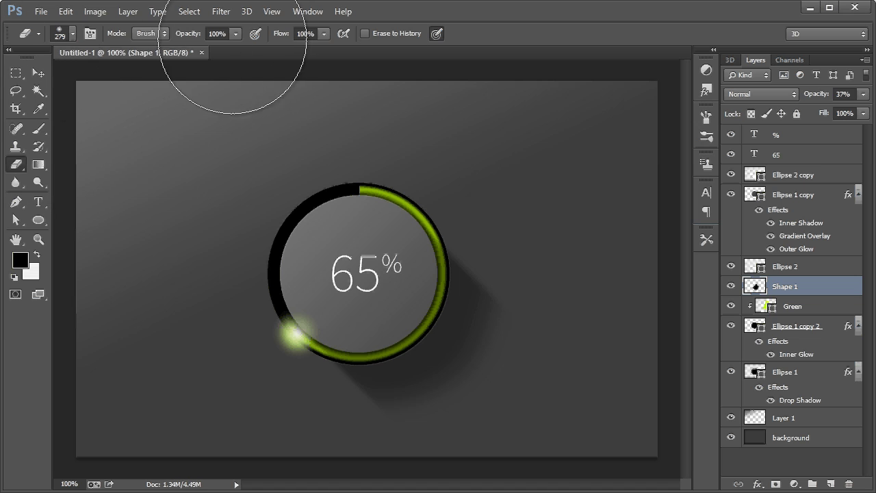
pyautogui.moveTo(235, 34); pyautogui.dragTo(204, 49)
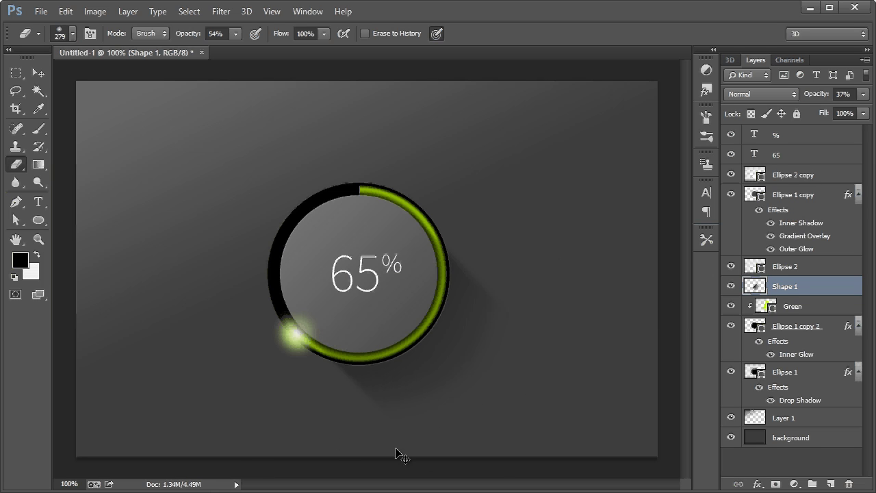
pyautogui.click(39, 73)
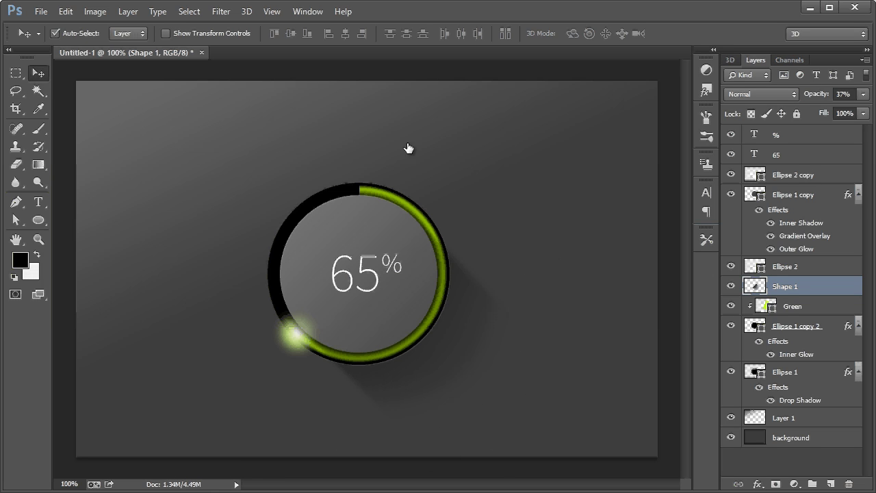
pyautogui.click(732, 286)
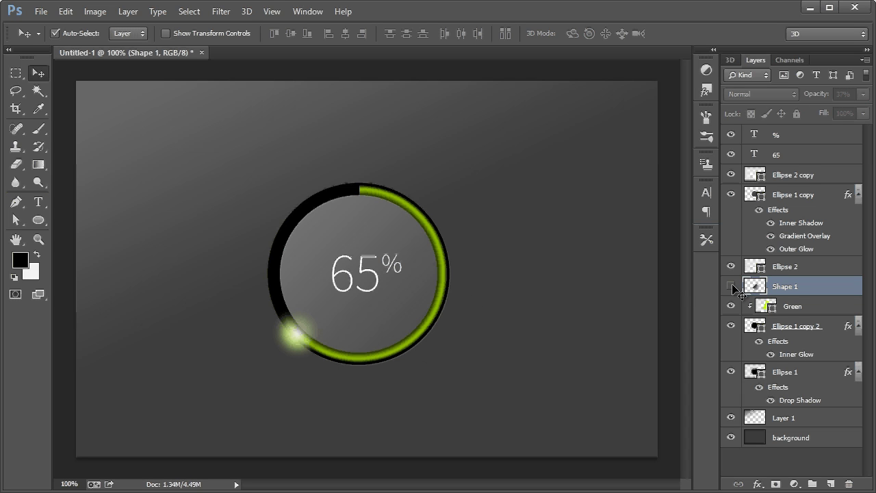
pyautogui.click(732, 286)
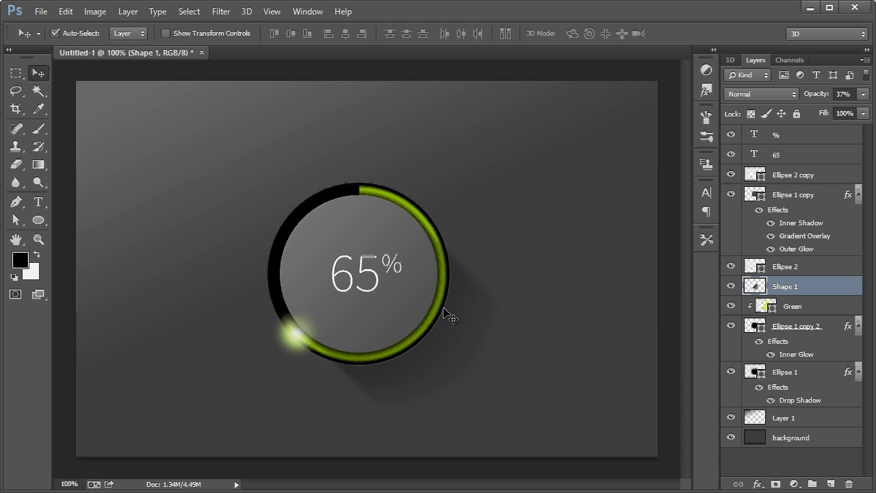